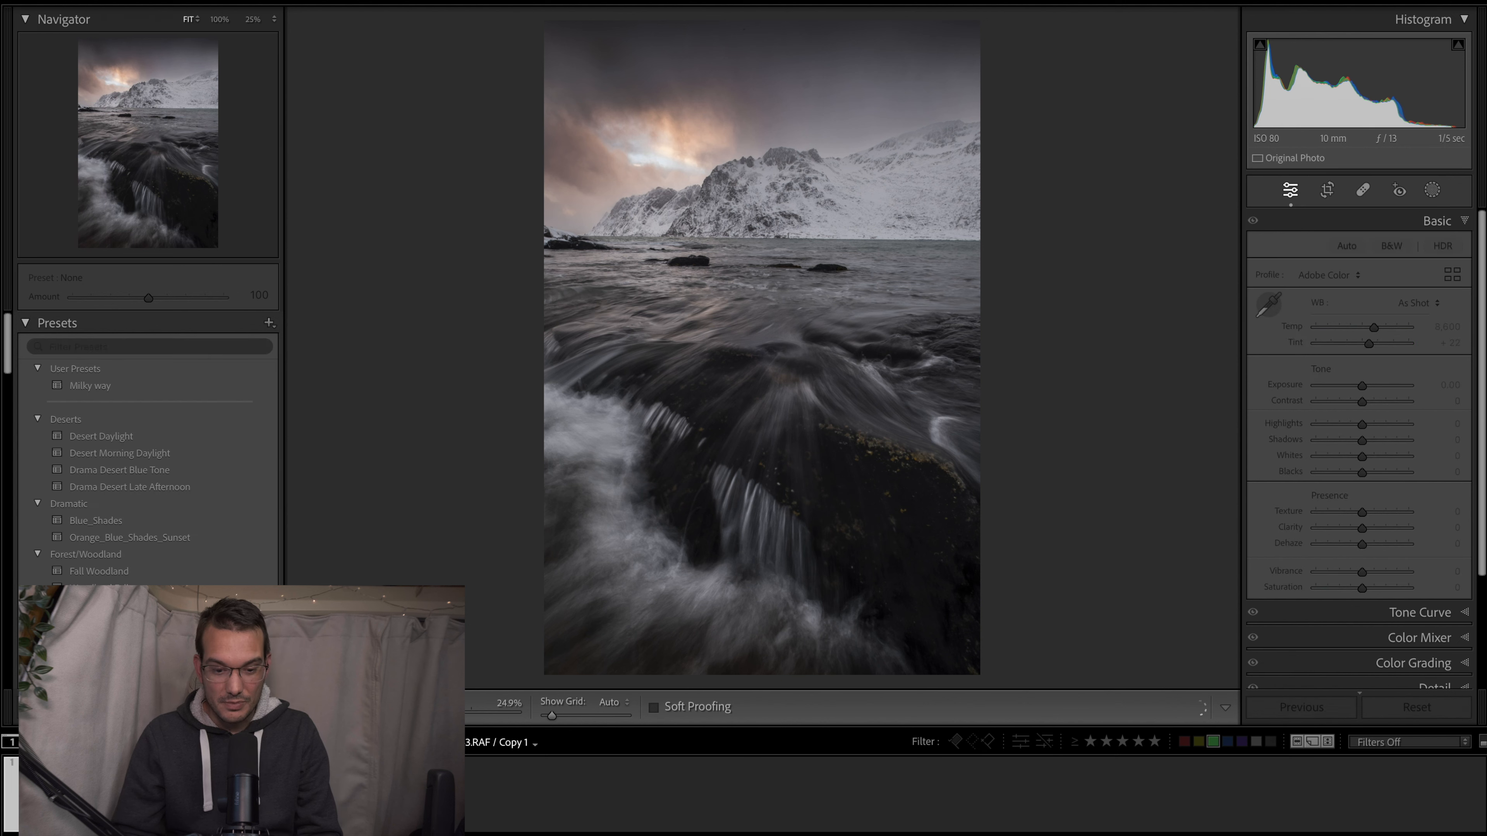
Step: Switch from the finished virtual copy to the unedited RAF original and set its profile to Adobe Standard v2
key(Left)
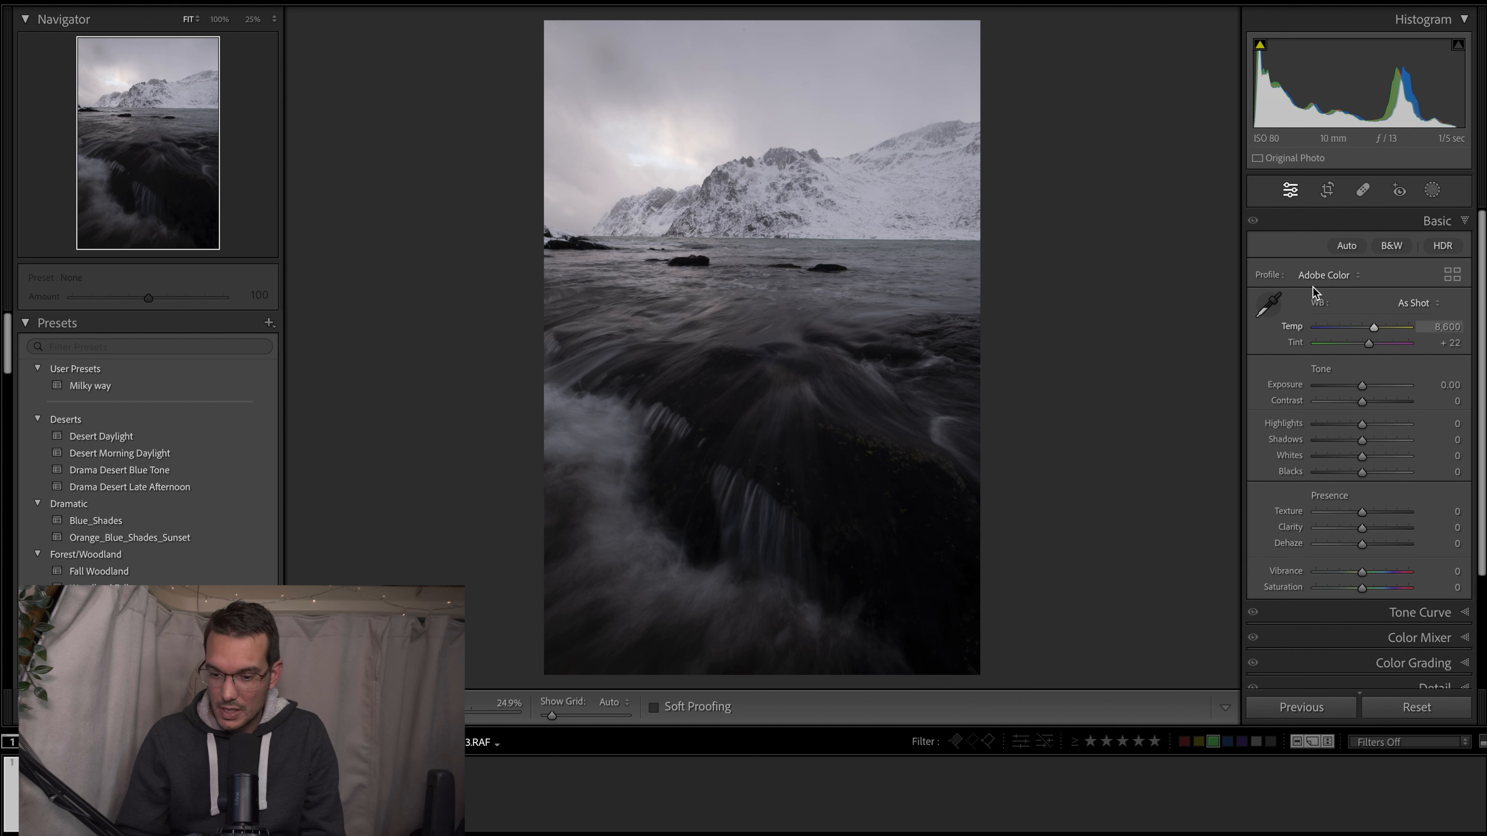
click(1328, 273)
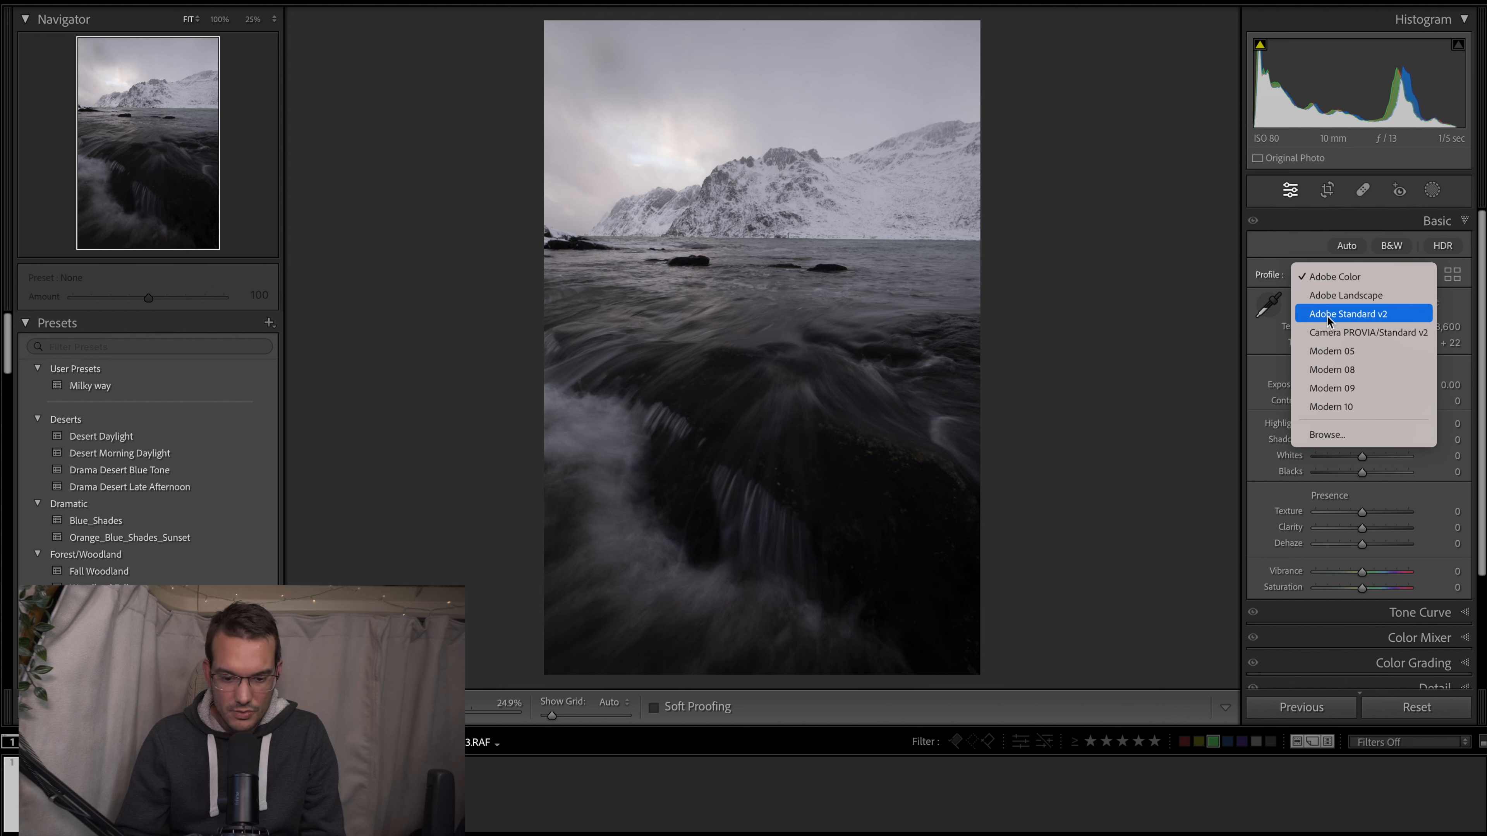
click(1348, 319)
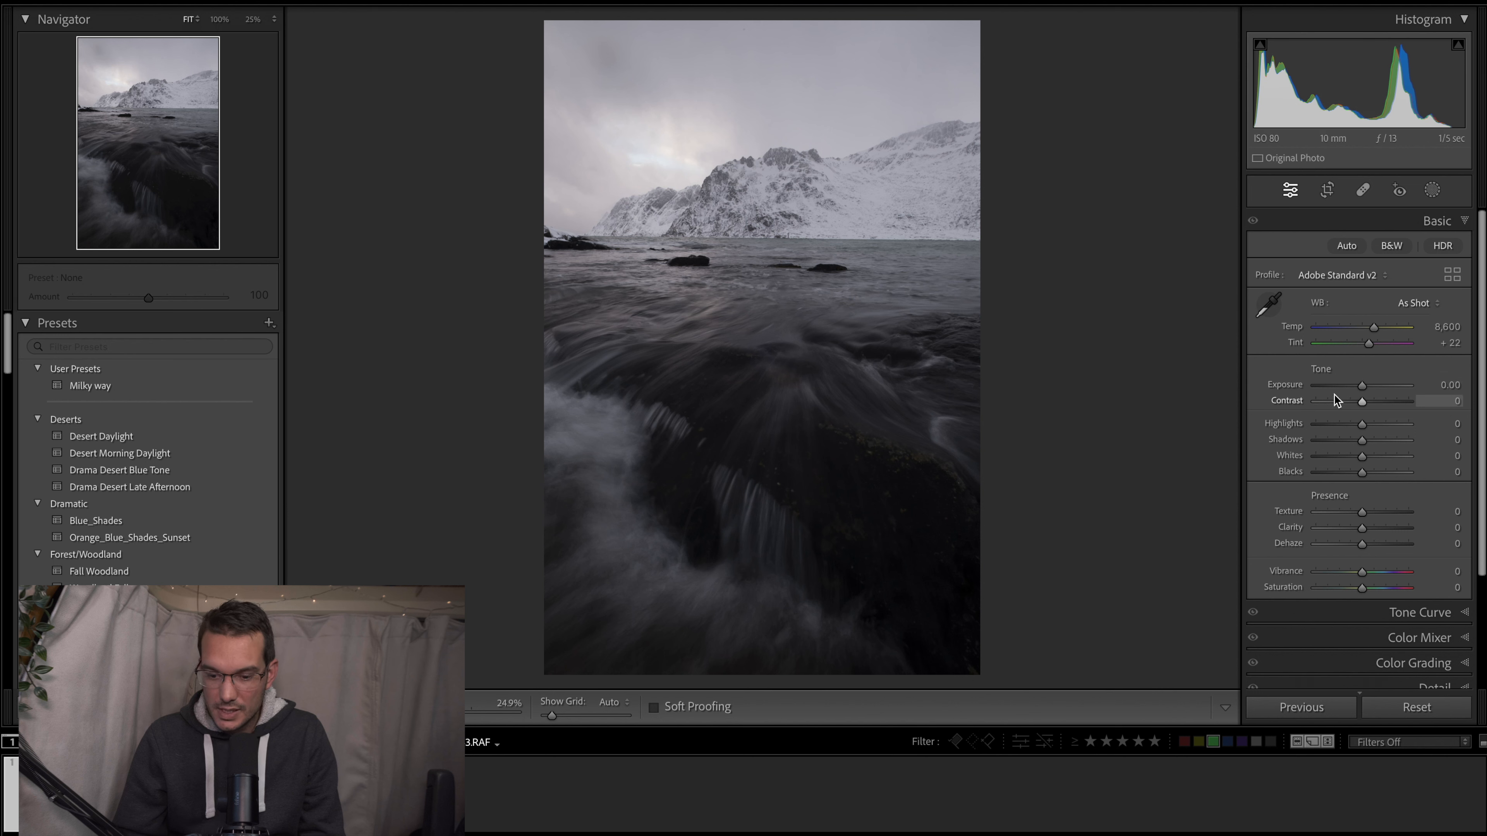
Step: Set the global tone values to exposure +0.10, contrast -15, highlights -75, shadows +38, whites +27 and blacks +9
drag(1361, 390, 1364, 389)
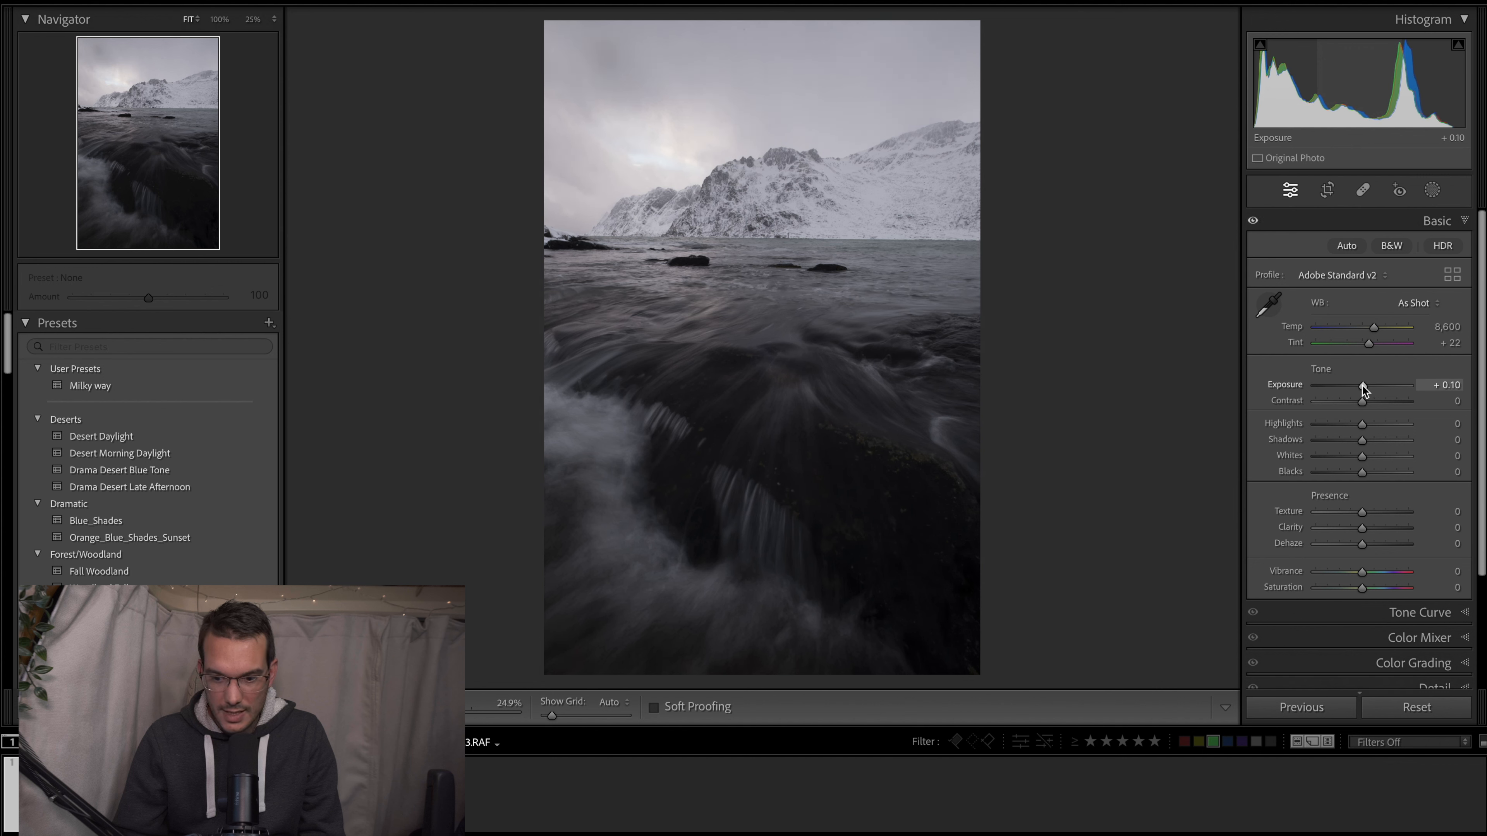
drag(1364, 401, 1357, 403)
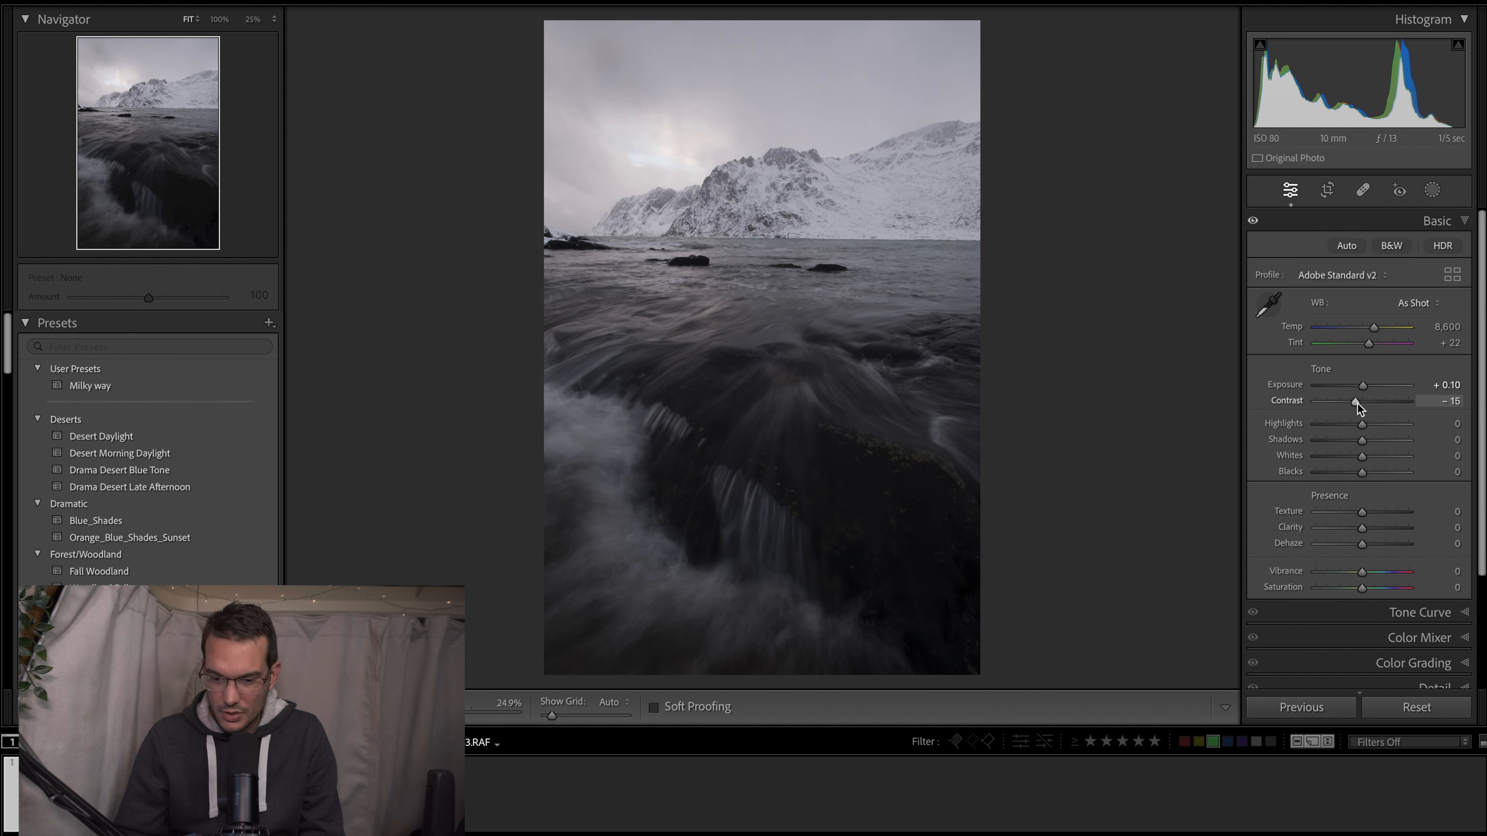
drag(1362, 424, 1328, 423)
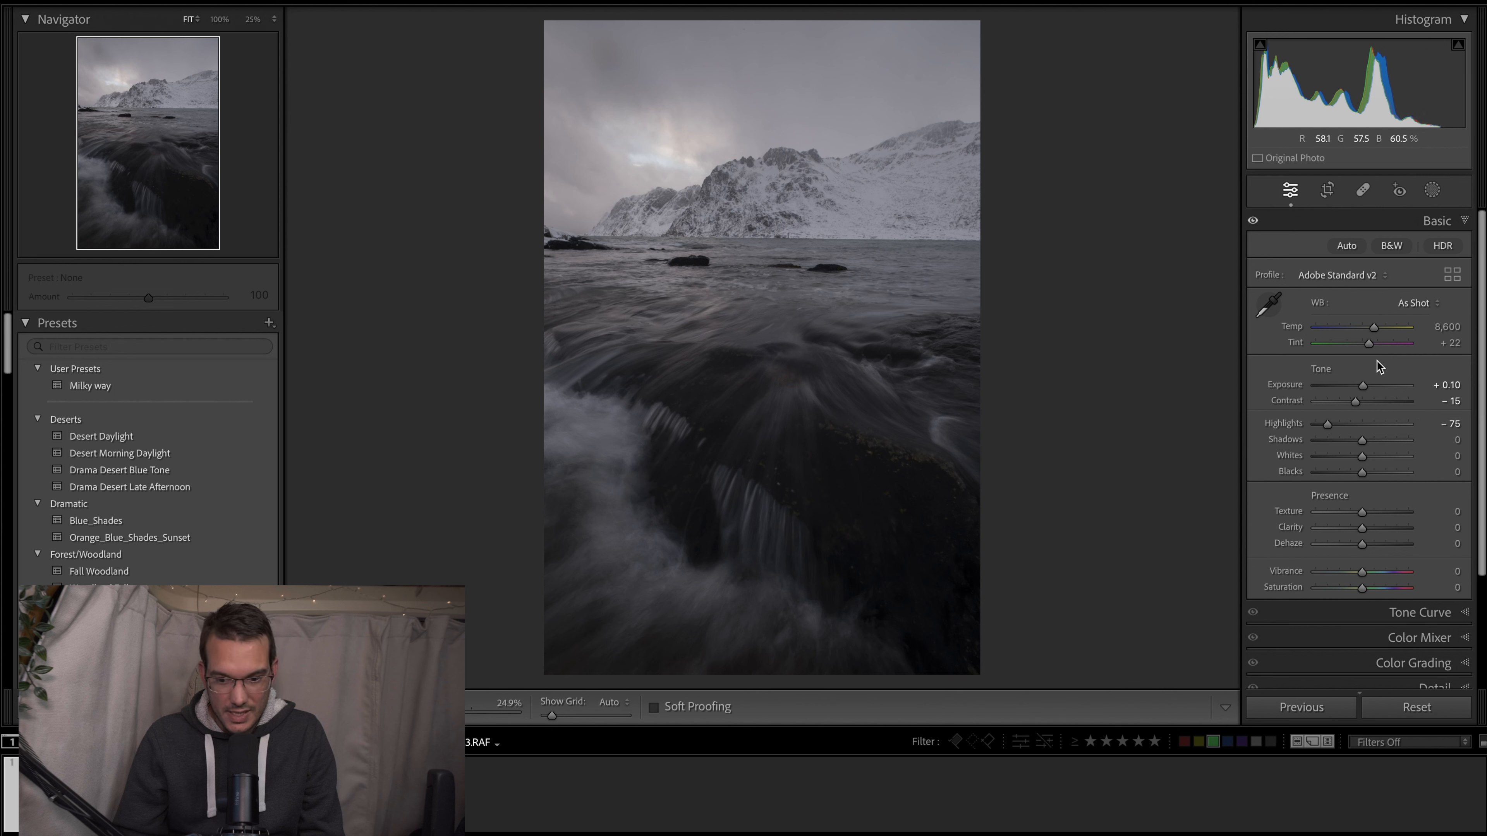
drag(1373, 438, 1382, 438)
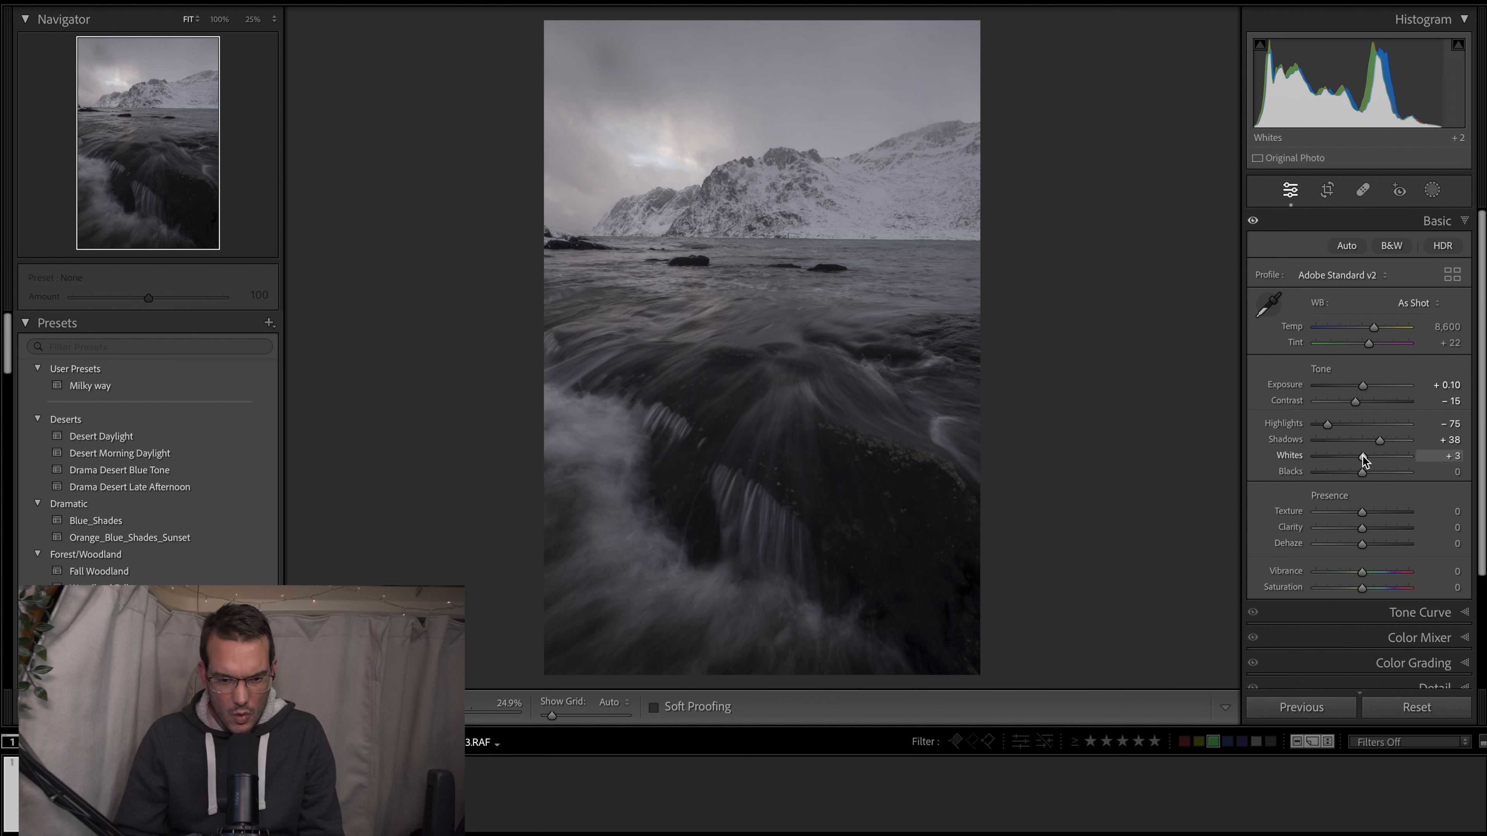
drag(1361, 461, 1370, 455)
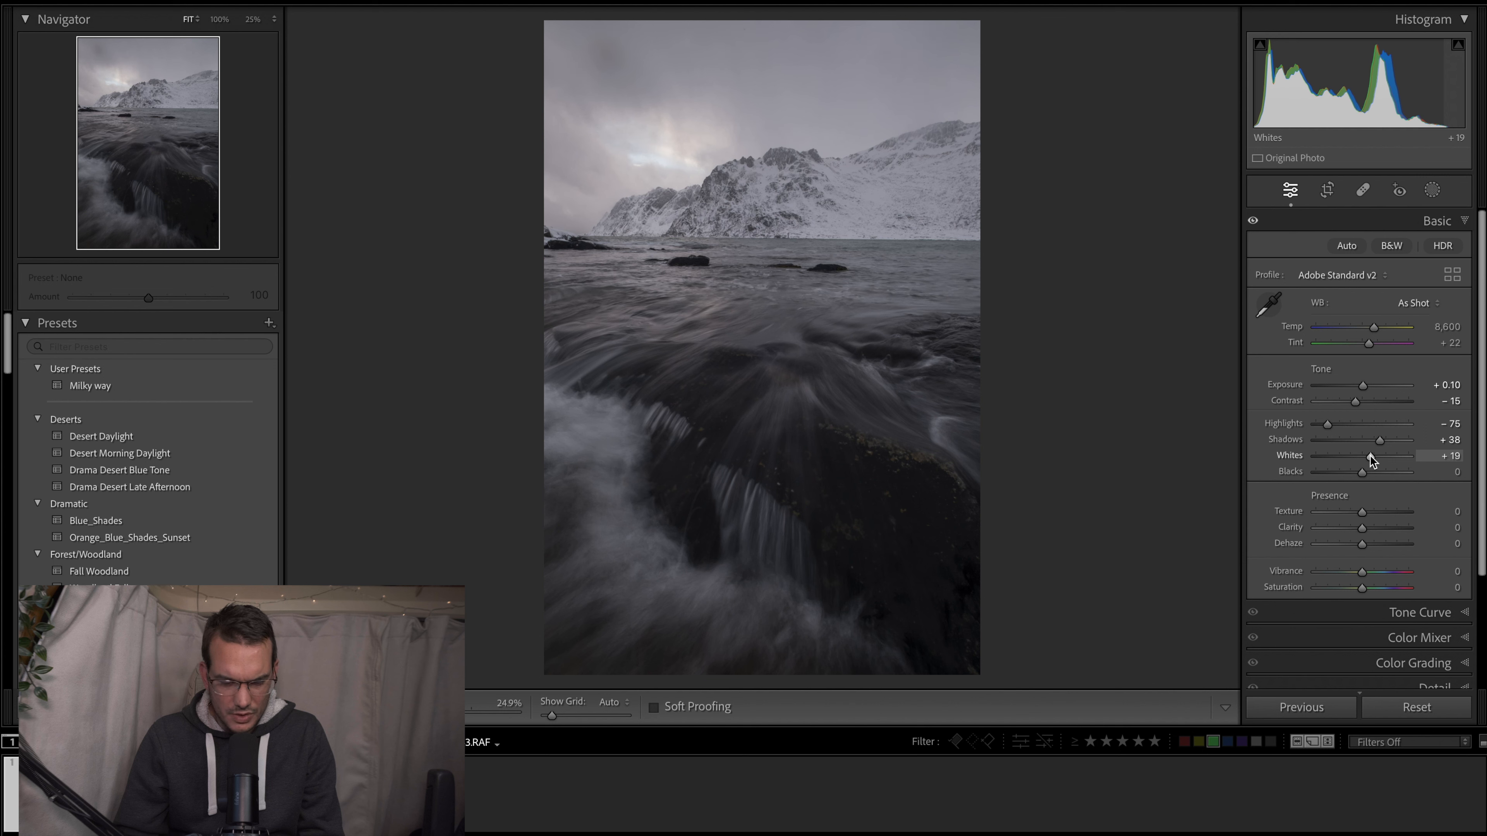
drag(1371, 460, 1376, 460)
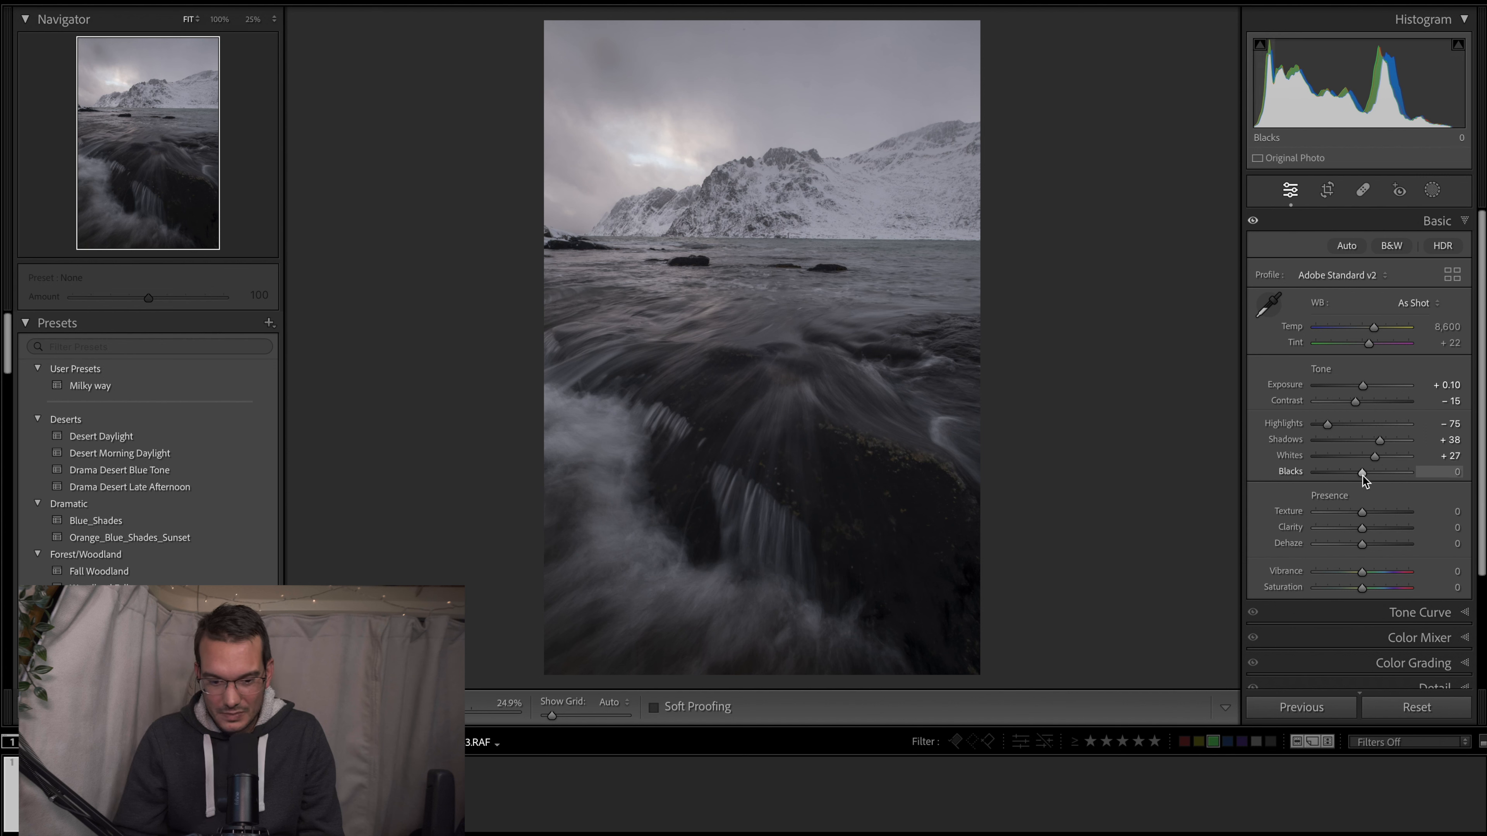
drag(1364, 475, 1367, 472)
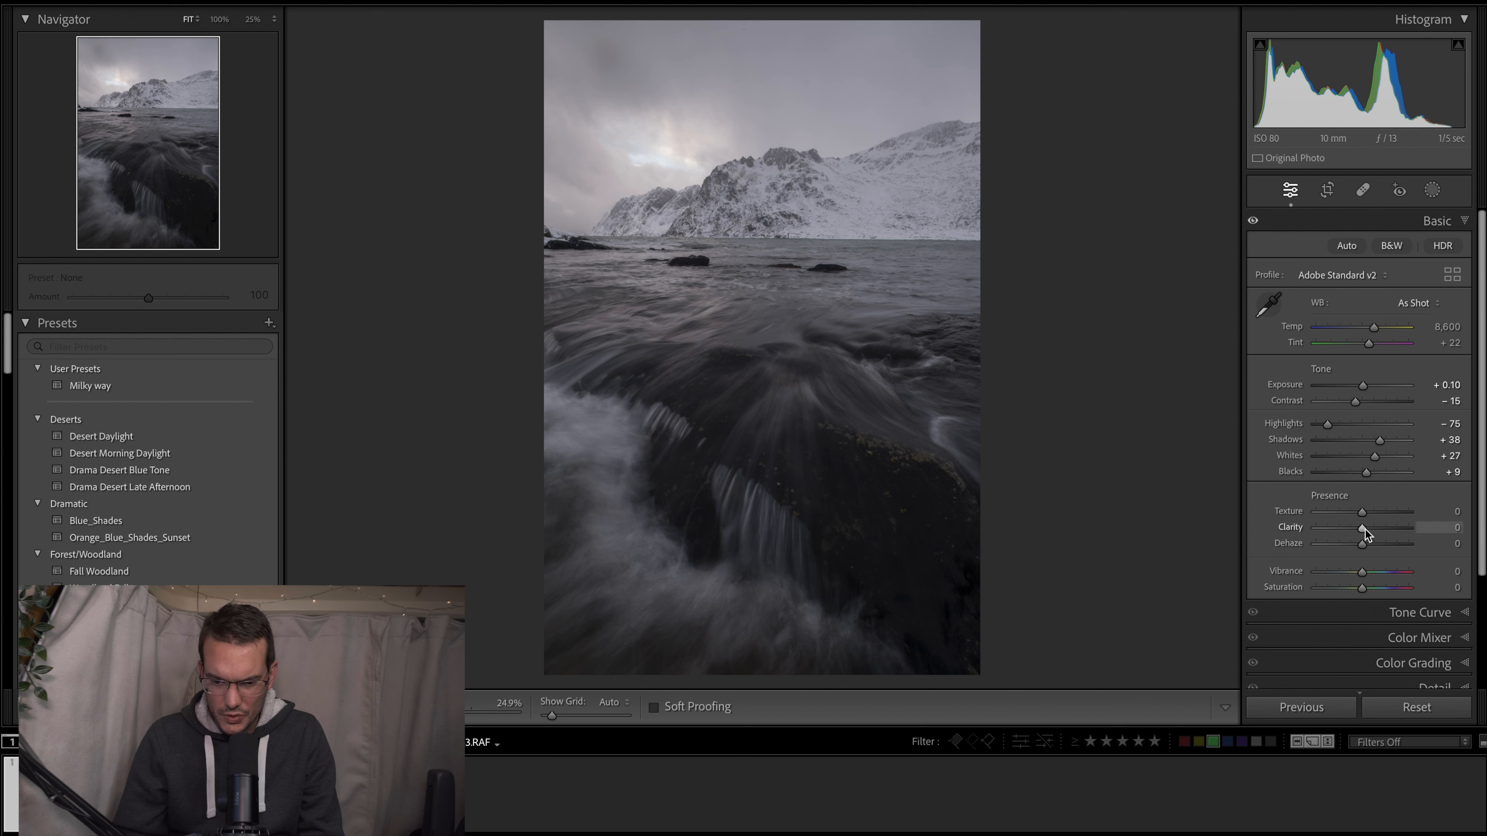
Step: Set the photo's clarity to +11, vibrance to +20 and saturation to +2, and warm the white balance temperature to 9,056
drag(1366, 529, 1370, 529)
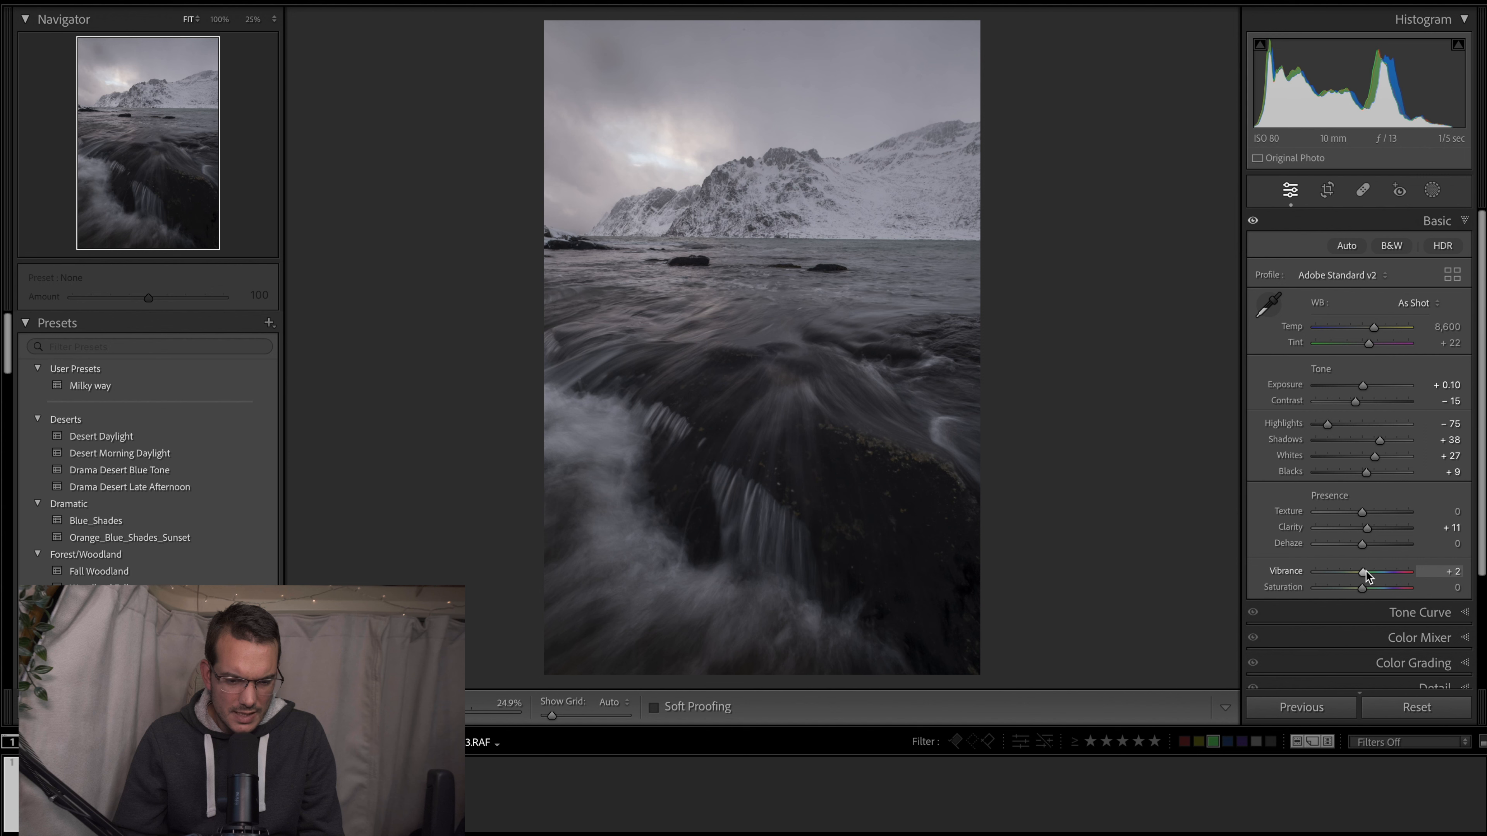
drag(1365, 576, 1364, 592)
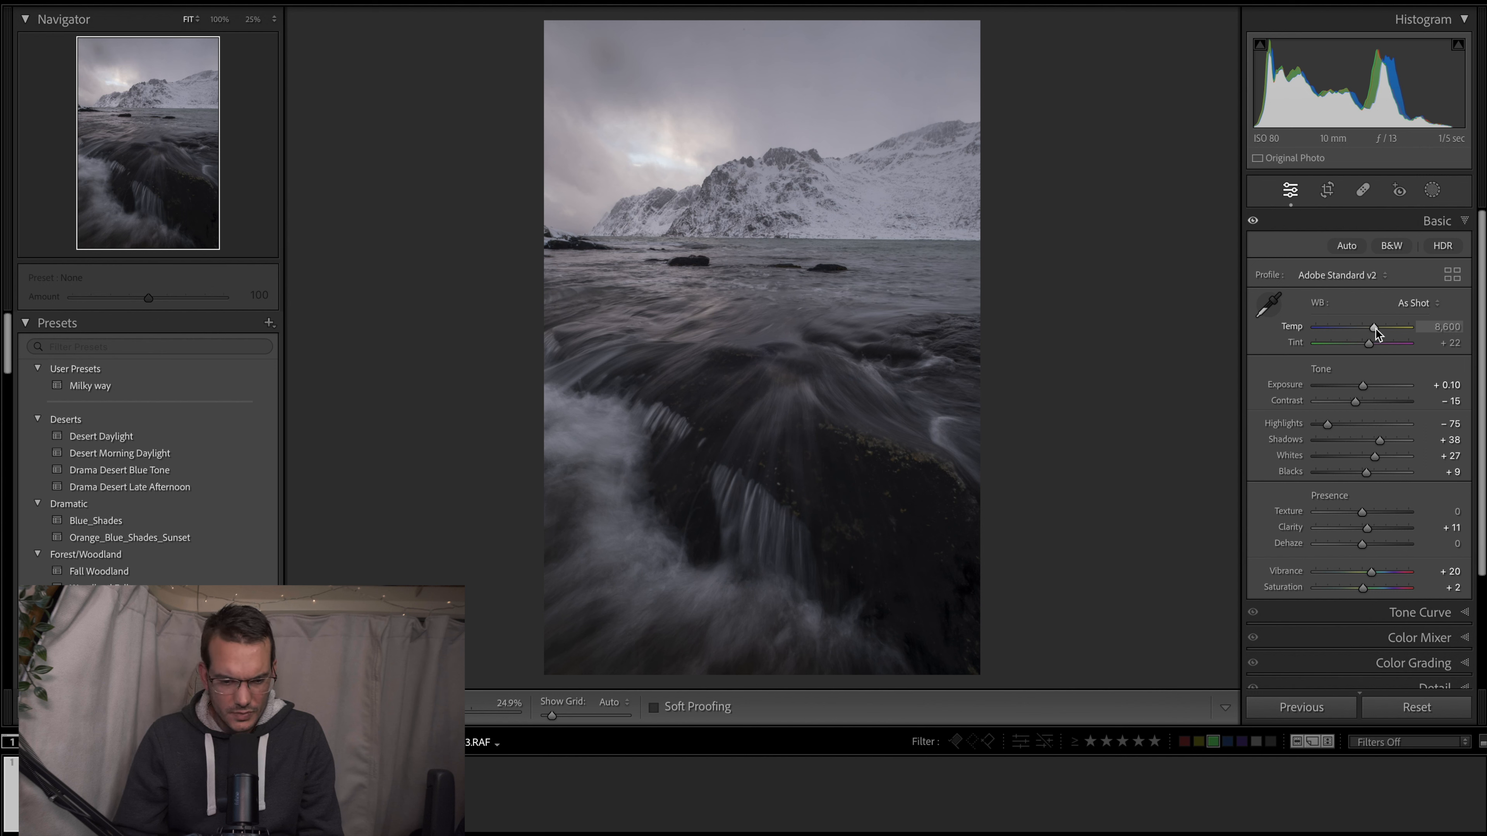
drag(1376, 328, 1376, 329)
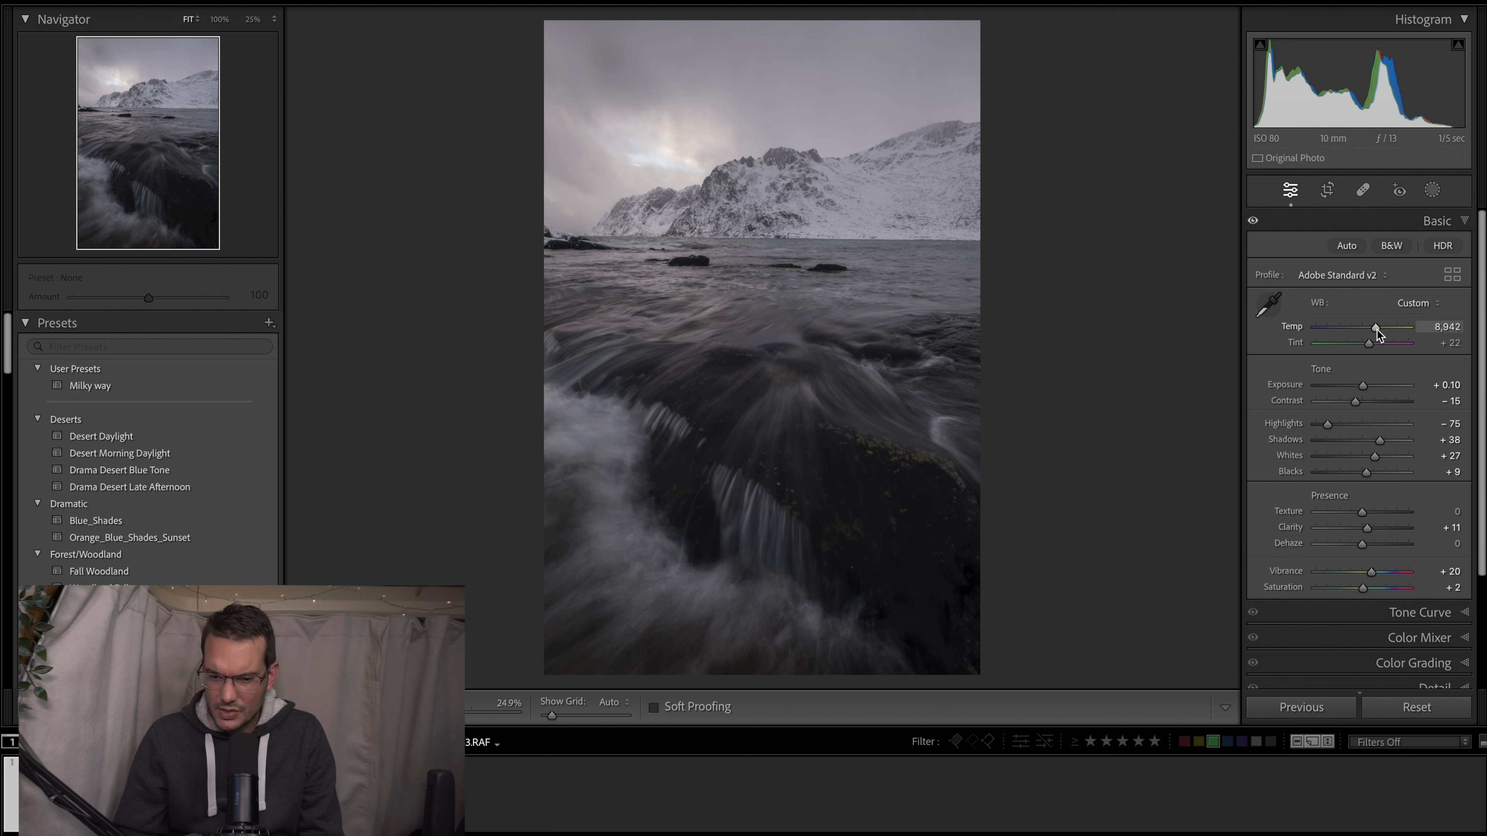
drag(1376, 329, 1376, 329)
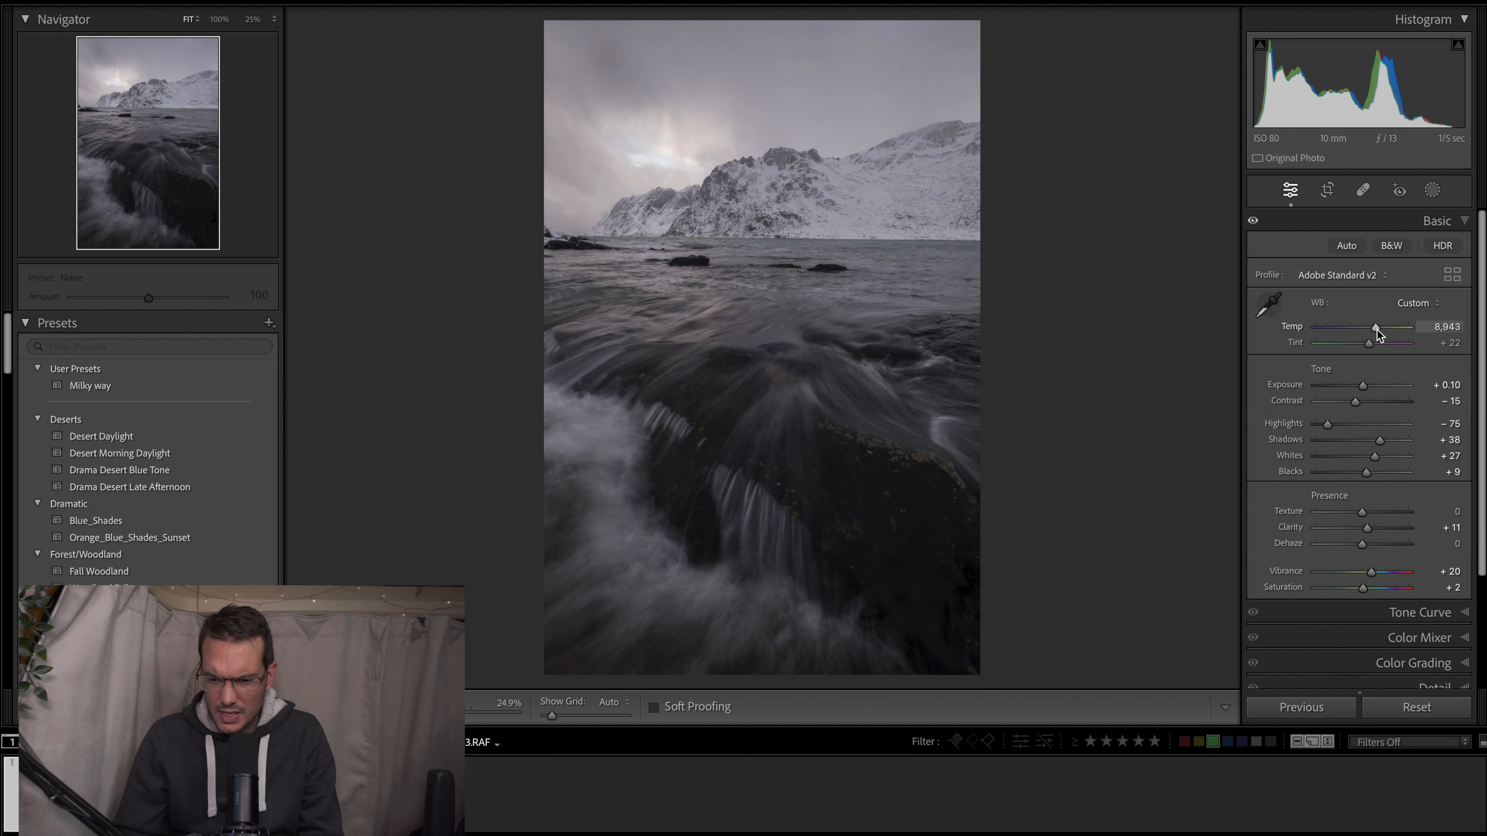
drag(1376, 329, 1377, 329)
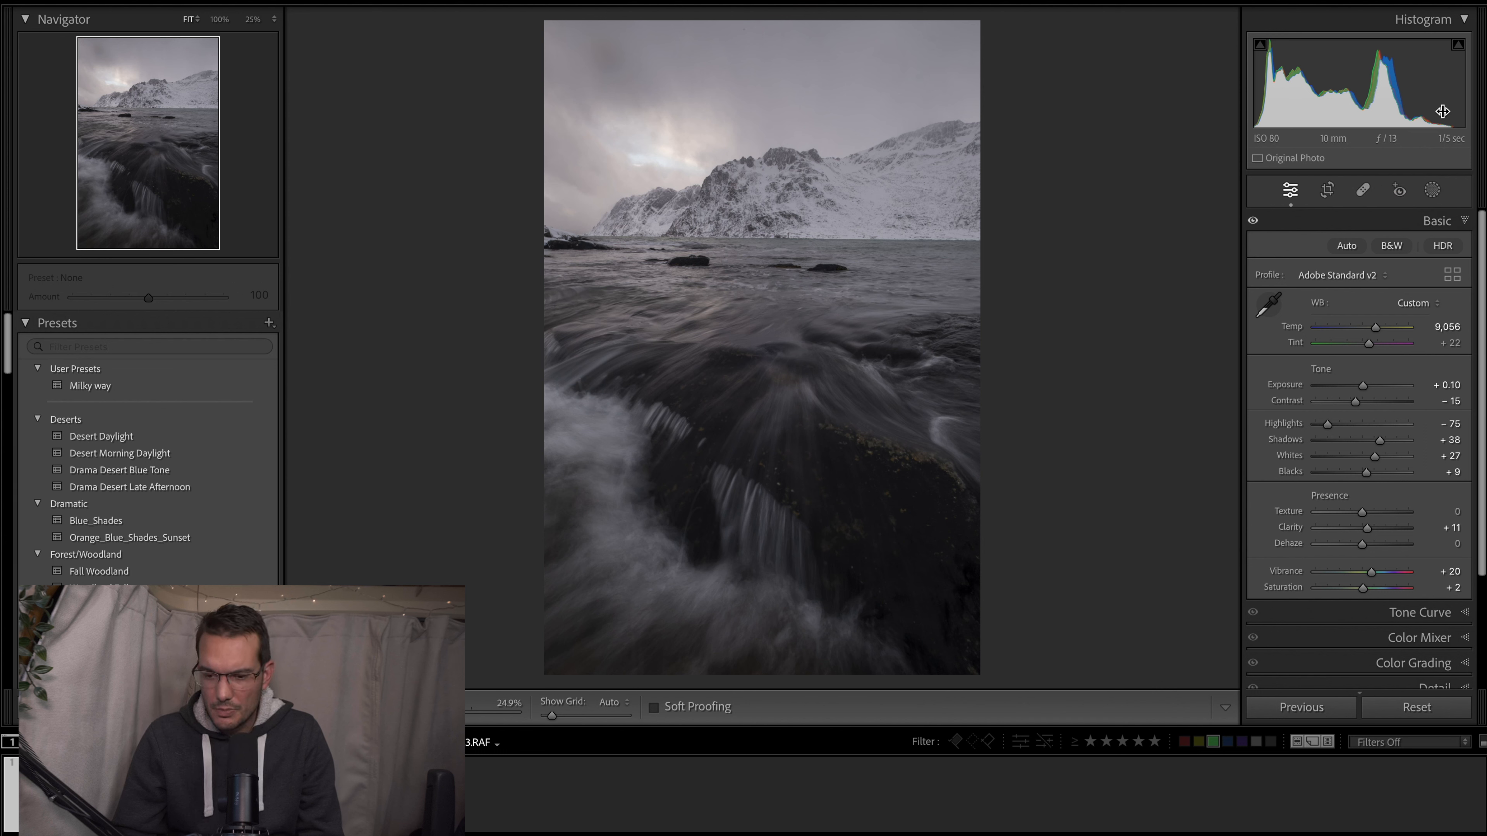
Step: Add a linear gradient mask covering the water in the foreground, fading out just above the horizon at the foot of the mountains
click(1433, 193)
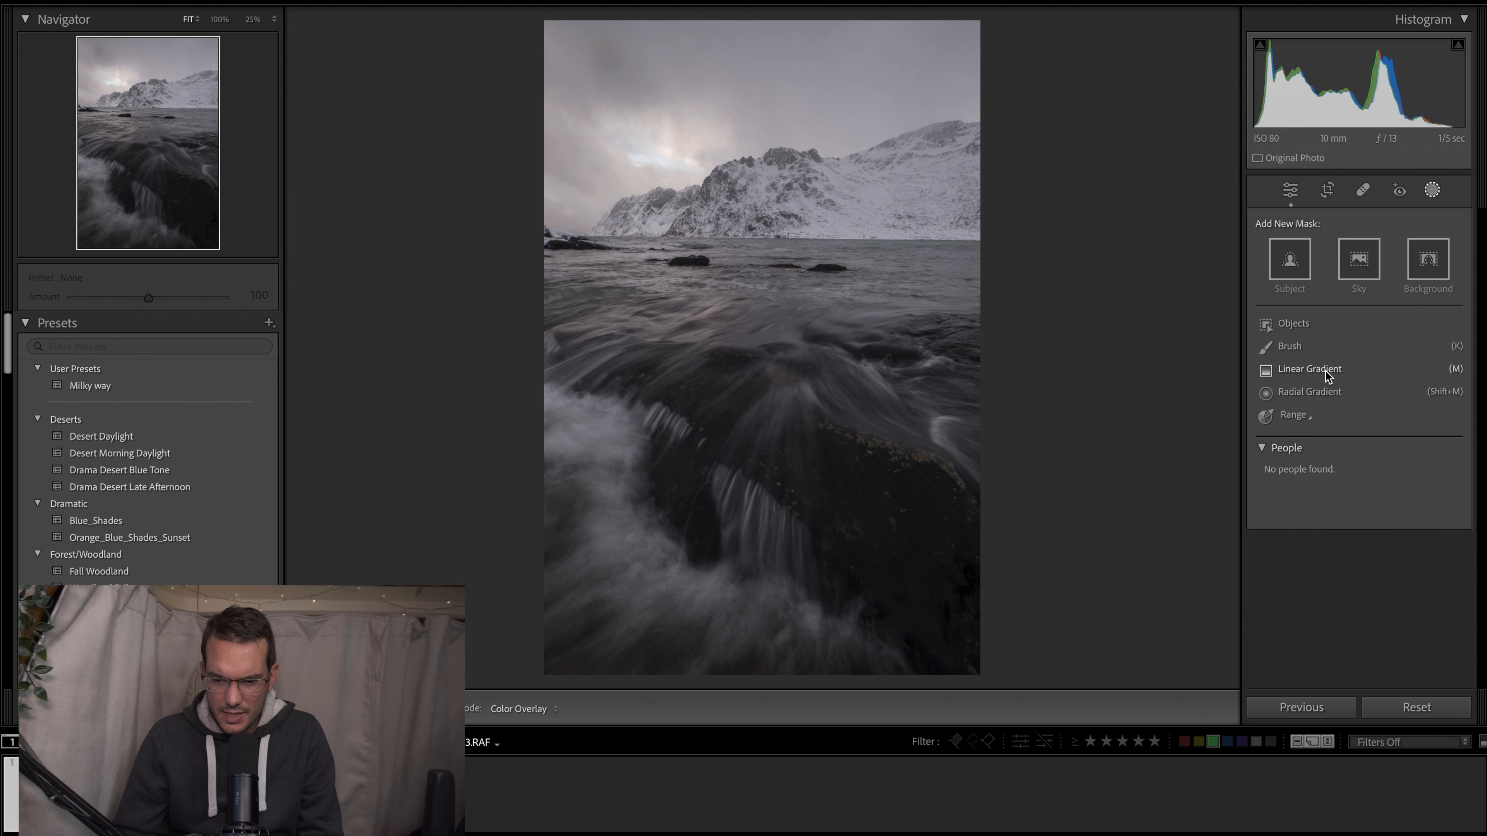
click(1295, 366)
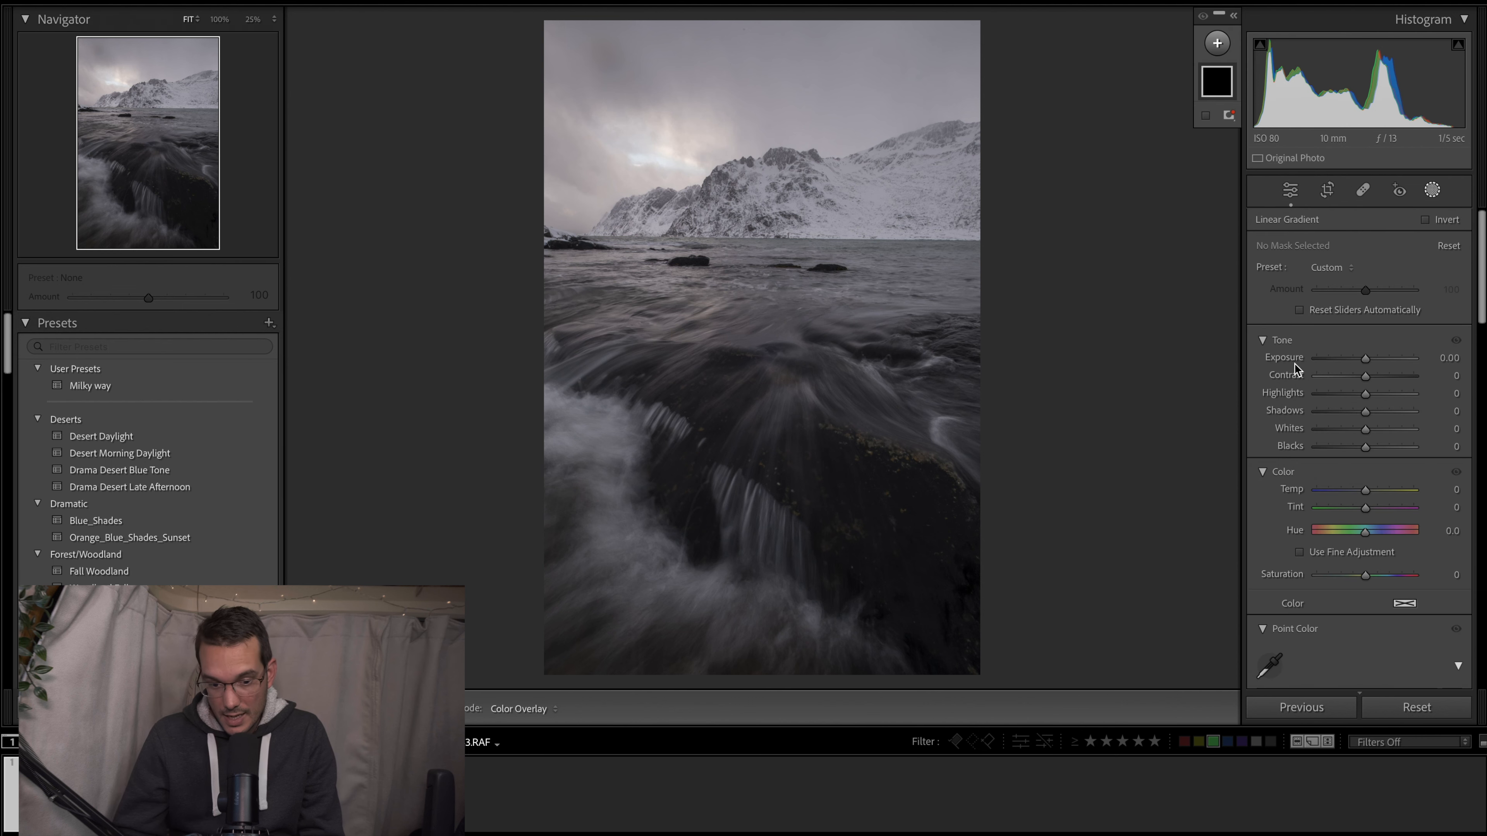
drag(738, 265, 740, 205)
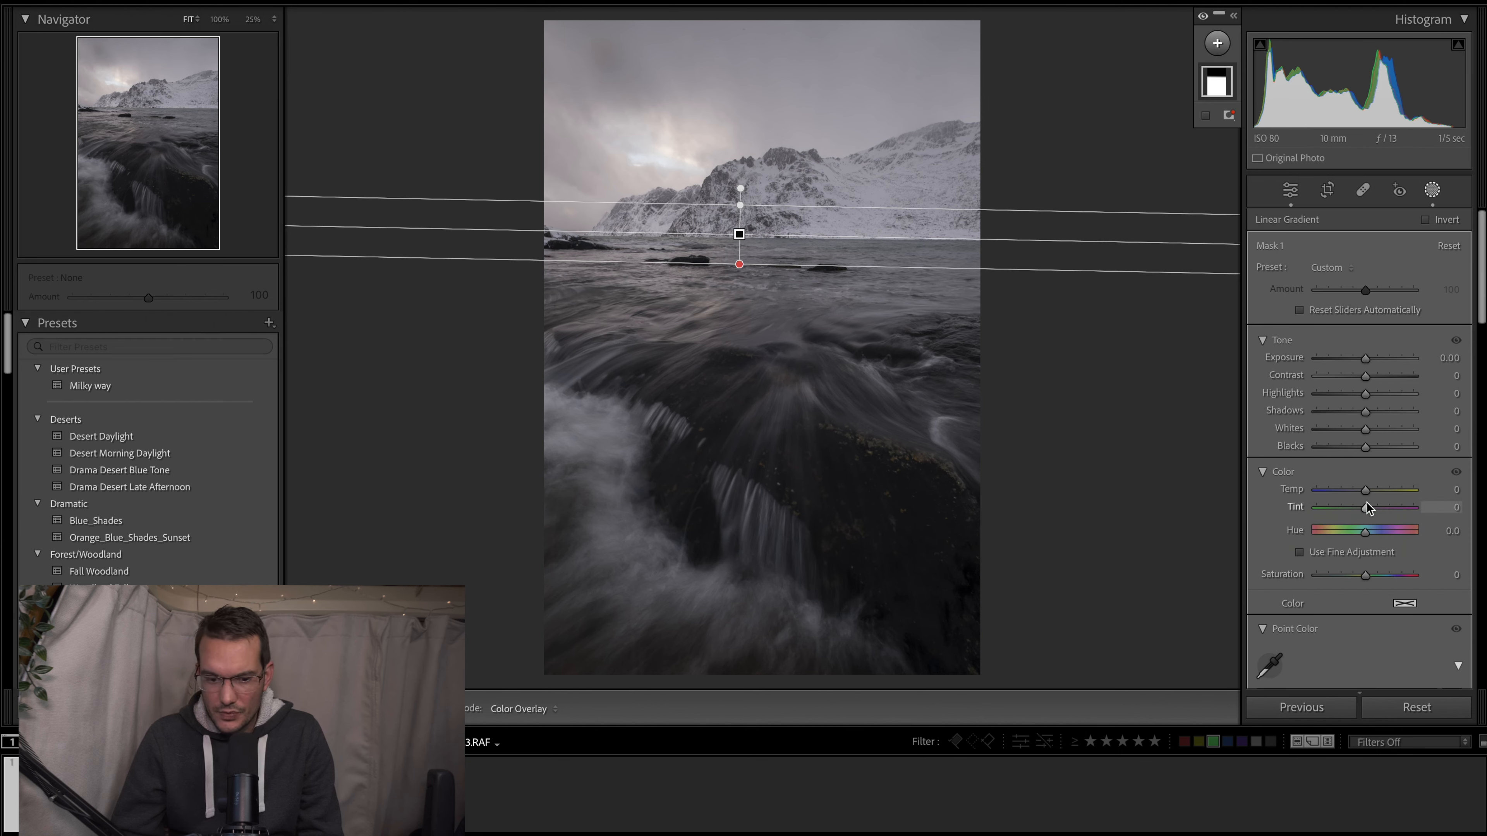
Step: Set the linear gradient mask's contrast to 4 and shadows to 13
scroll(1367, 502, down, 2)
scroll(1367, 502, down, 10)
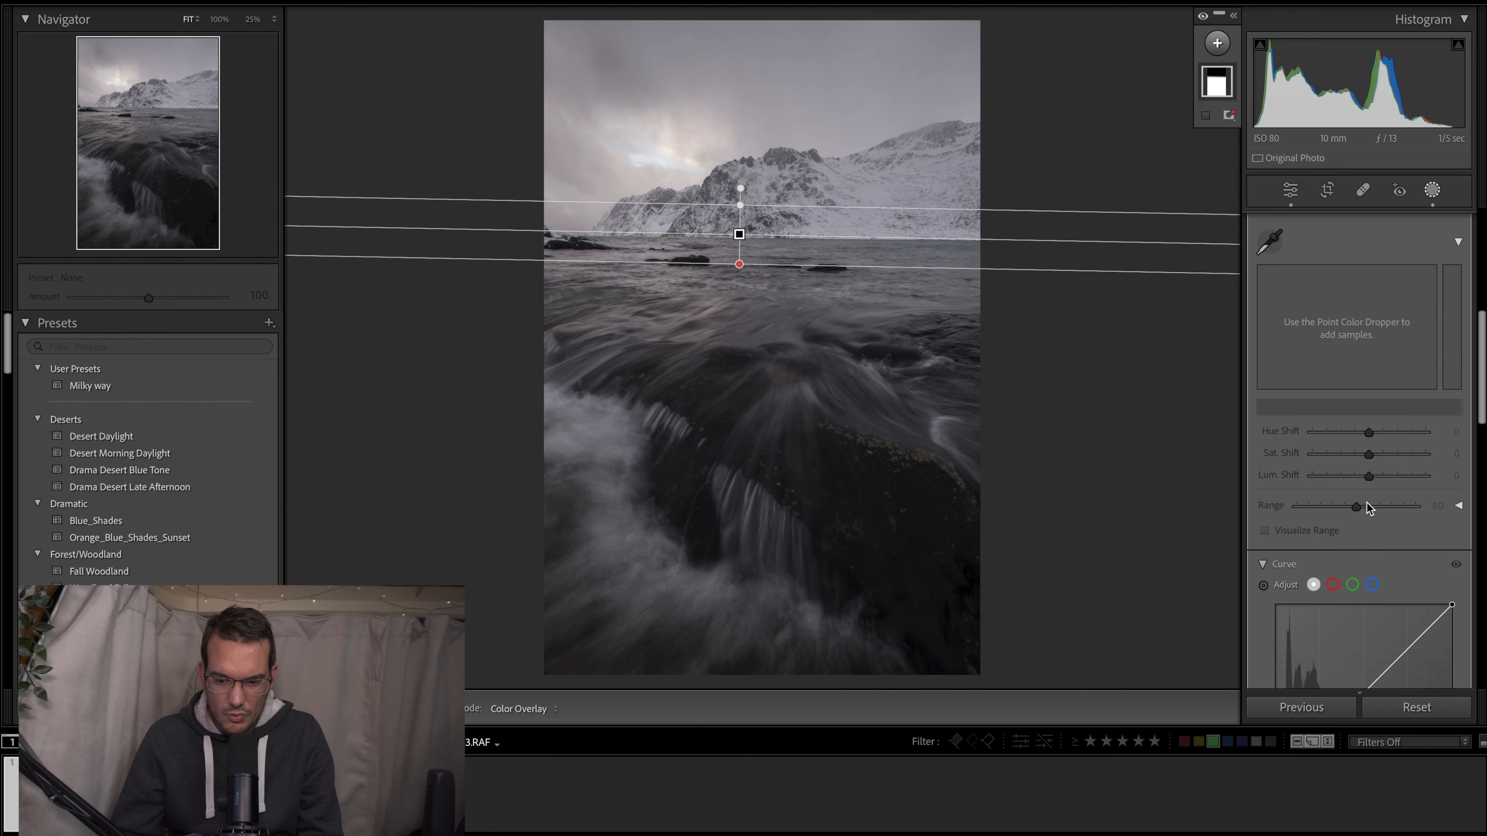
scroll(1366, 503, down, 6)
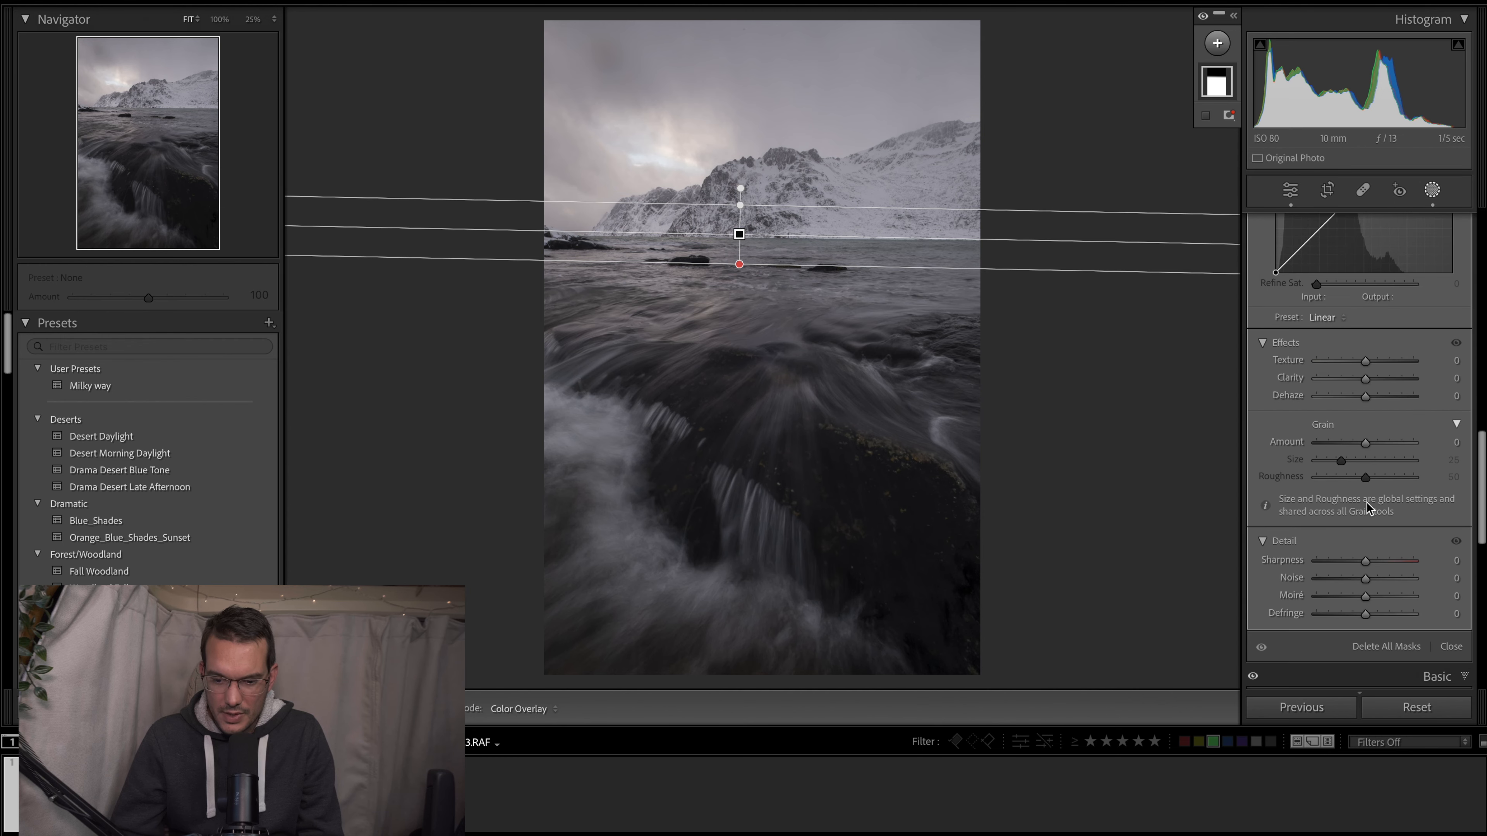
mouse_move(1367, 375)
mouse_down()
mouse_move(1369, 343)
mouse_move(1374, 376)
mouse_up()
scroll(1374, 377, up, 10)
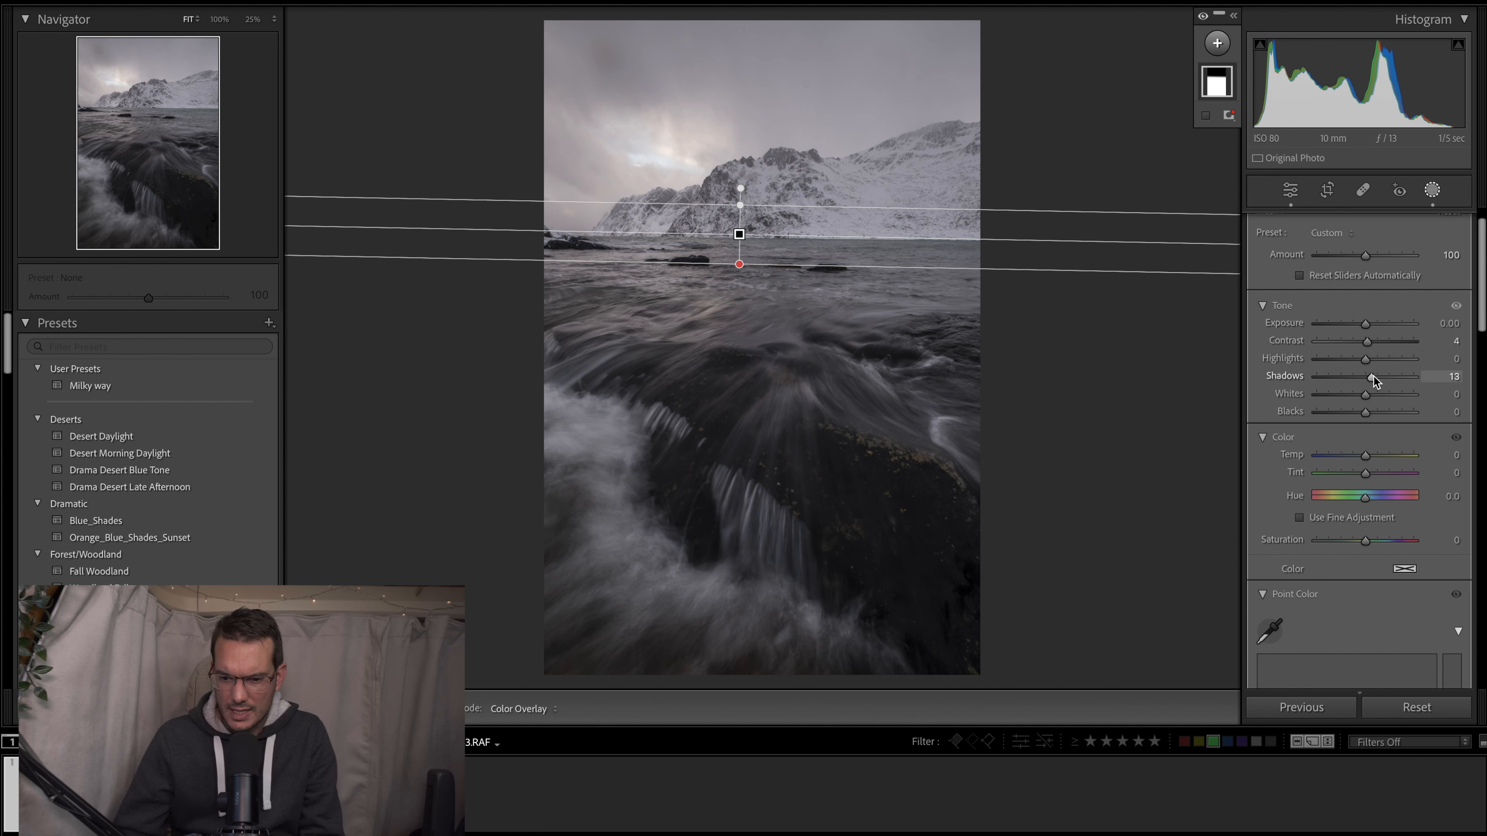
Step: Add a large tilted radial gradient mask centred on the small waterfall over the foreground rock, sized to spread across the lower half of the photo
mouse_move(1207, 101)
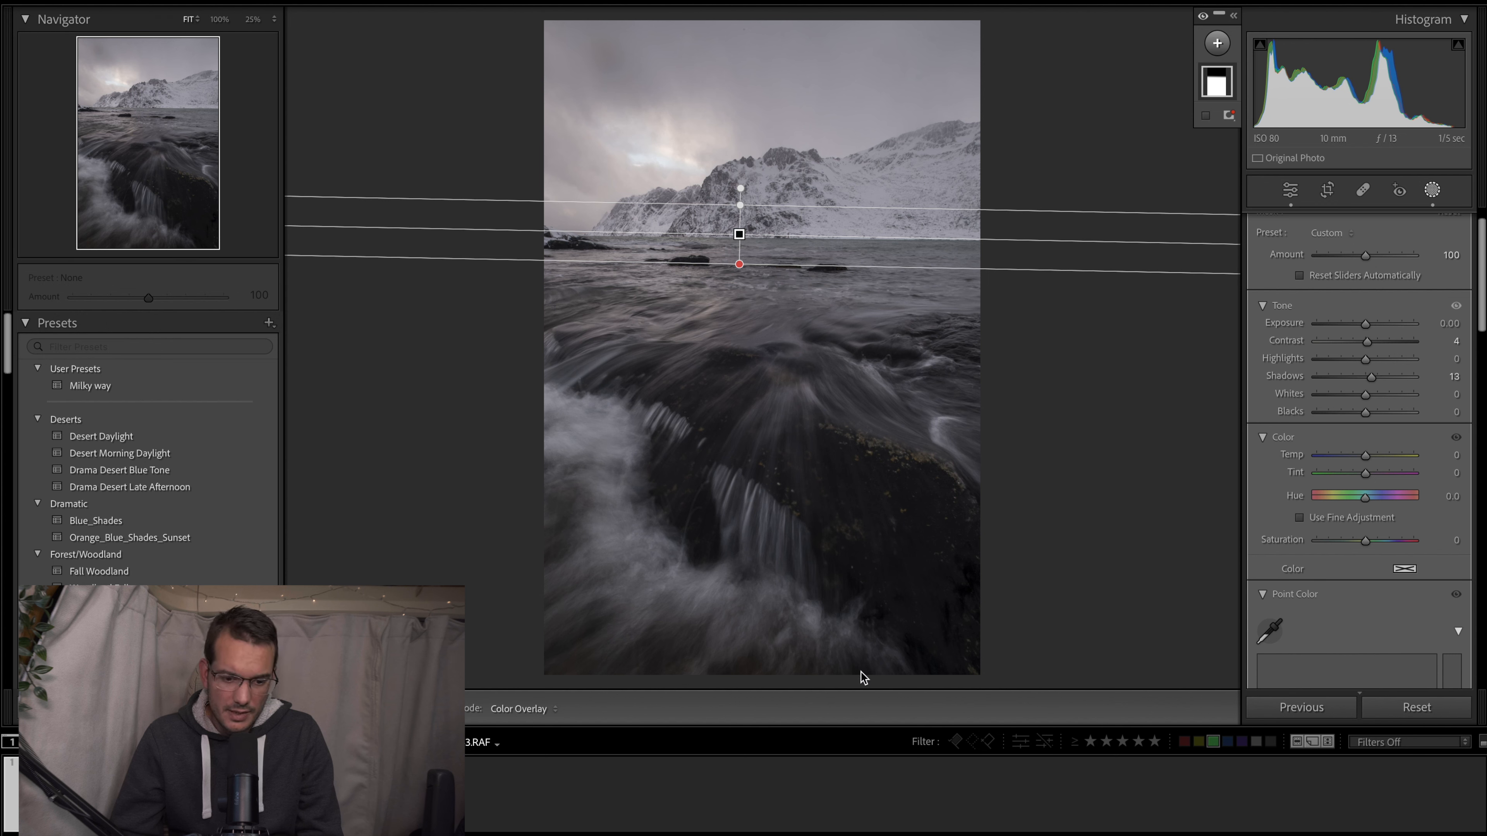
click(1217, 43)
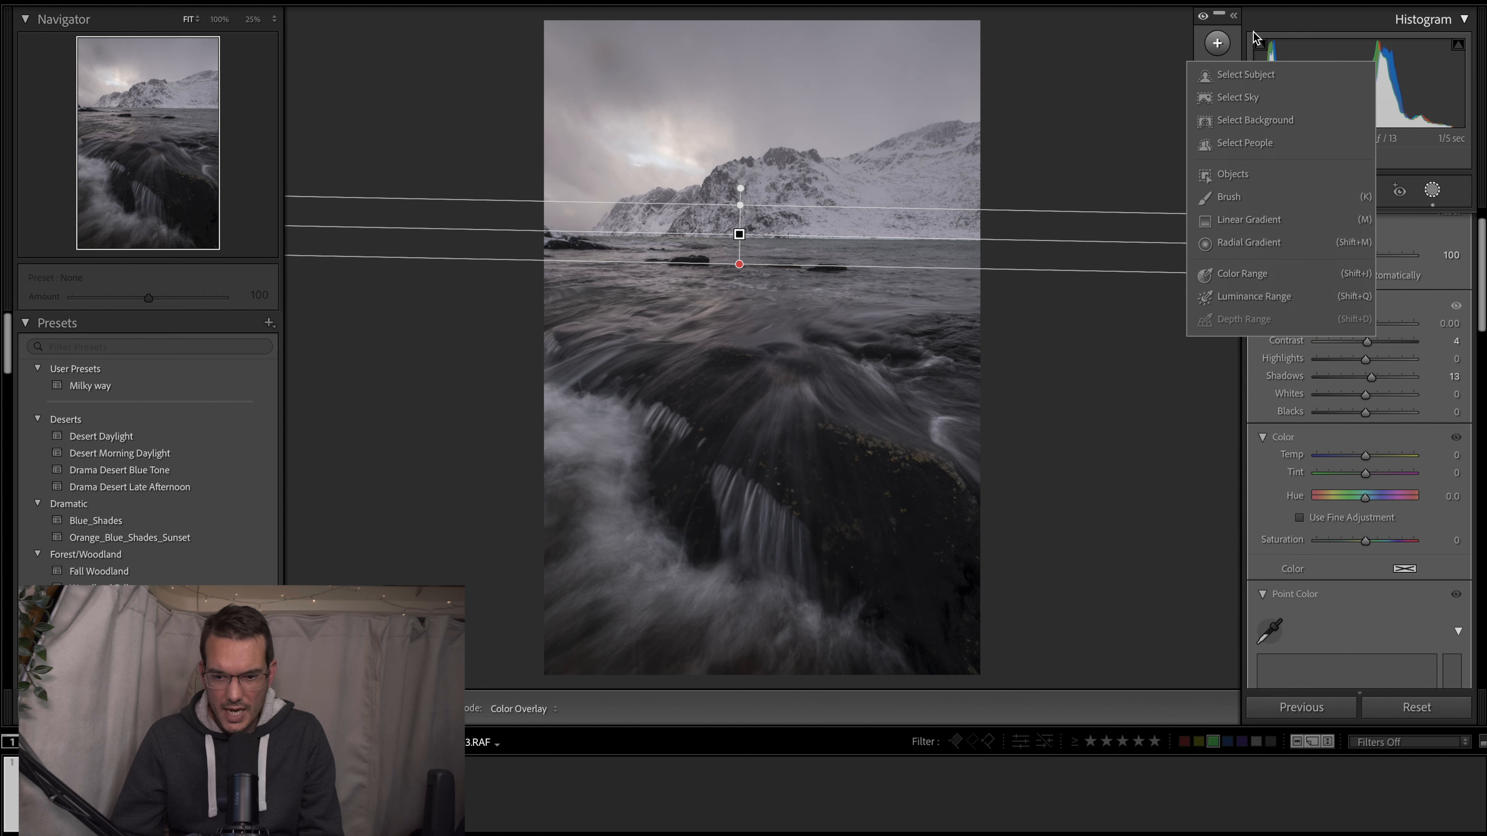
click(1274, 251)
drag(663, 402, 913, 553)
drag(911, 495, 899, 521)
drag(658, 406, 730, 498)
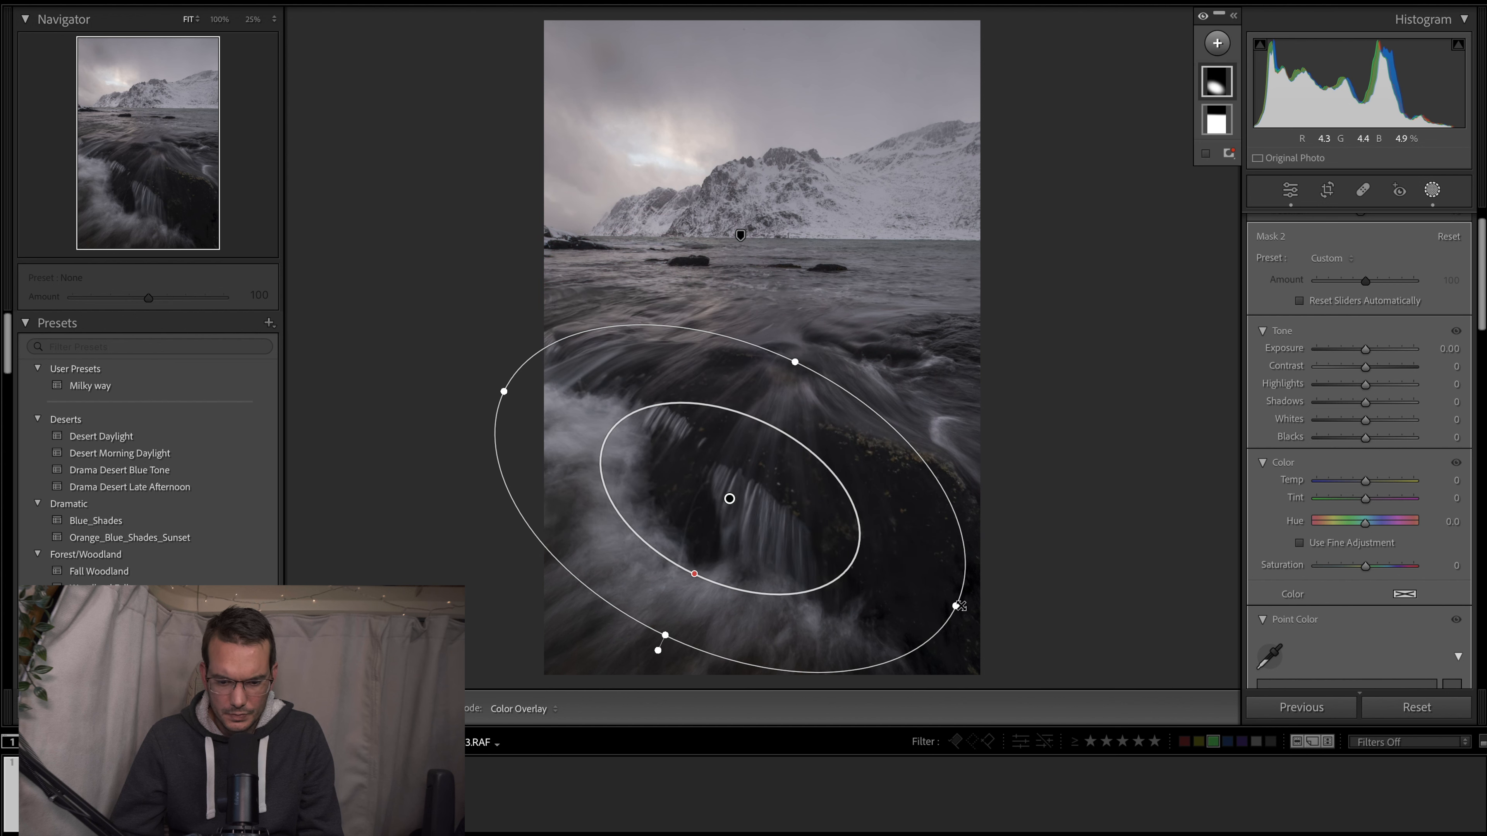
drag(956, 607, 993, 624)
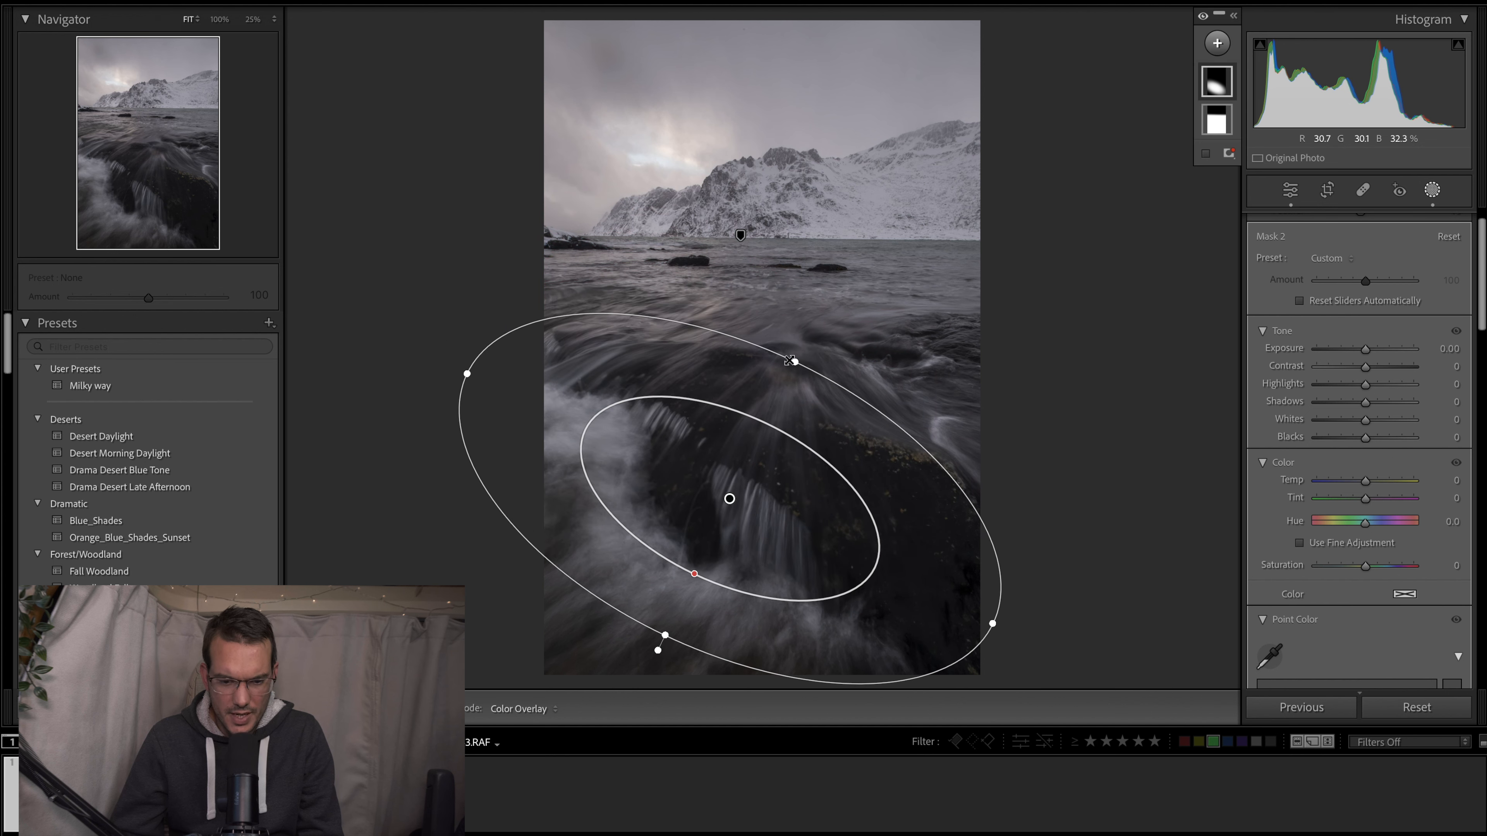
drag(793, 363, 800, 353)
mouse_move(726, 499)
mouse_down()
mouse_move(735, 534)
mouse_move(739, 506)
mouse_up()
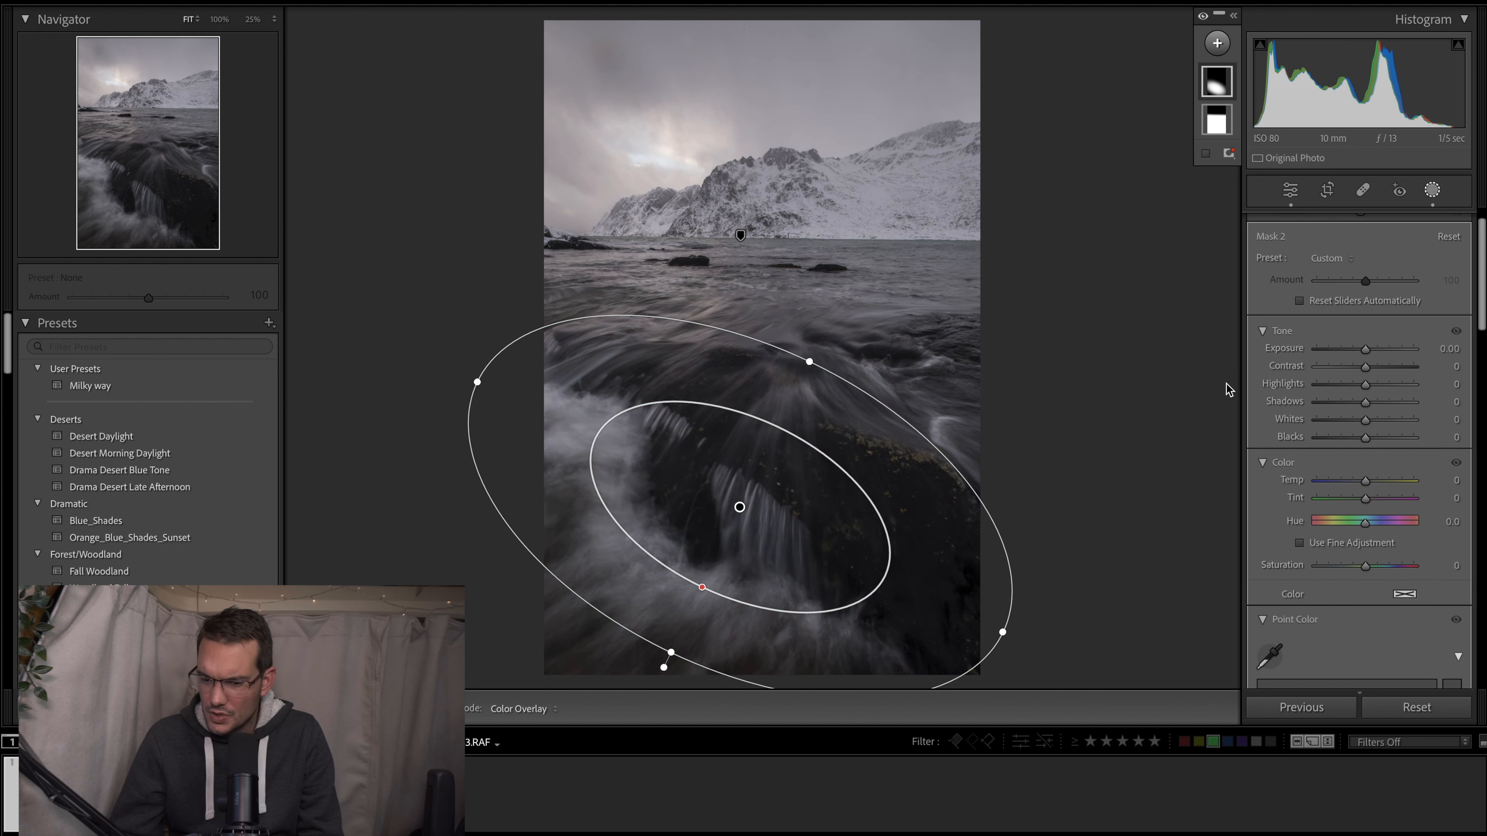
Step: Set the radial mask's clarity to 29 and slightly widen and recentre the ellipse over the foreground waterfall
scroll(1378, 440, down, 10)
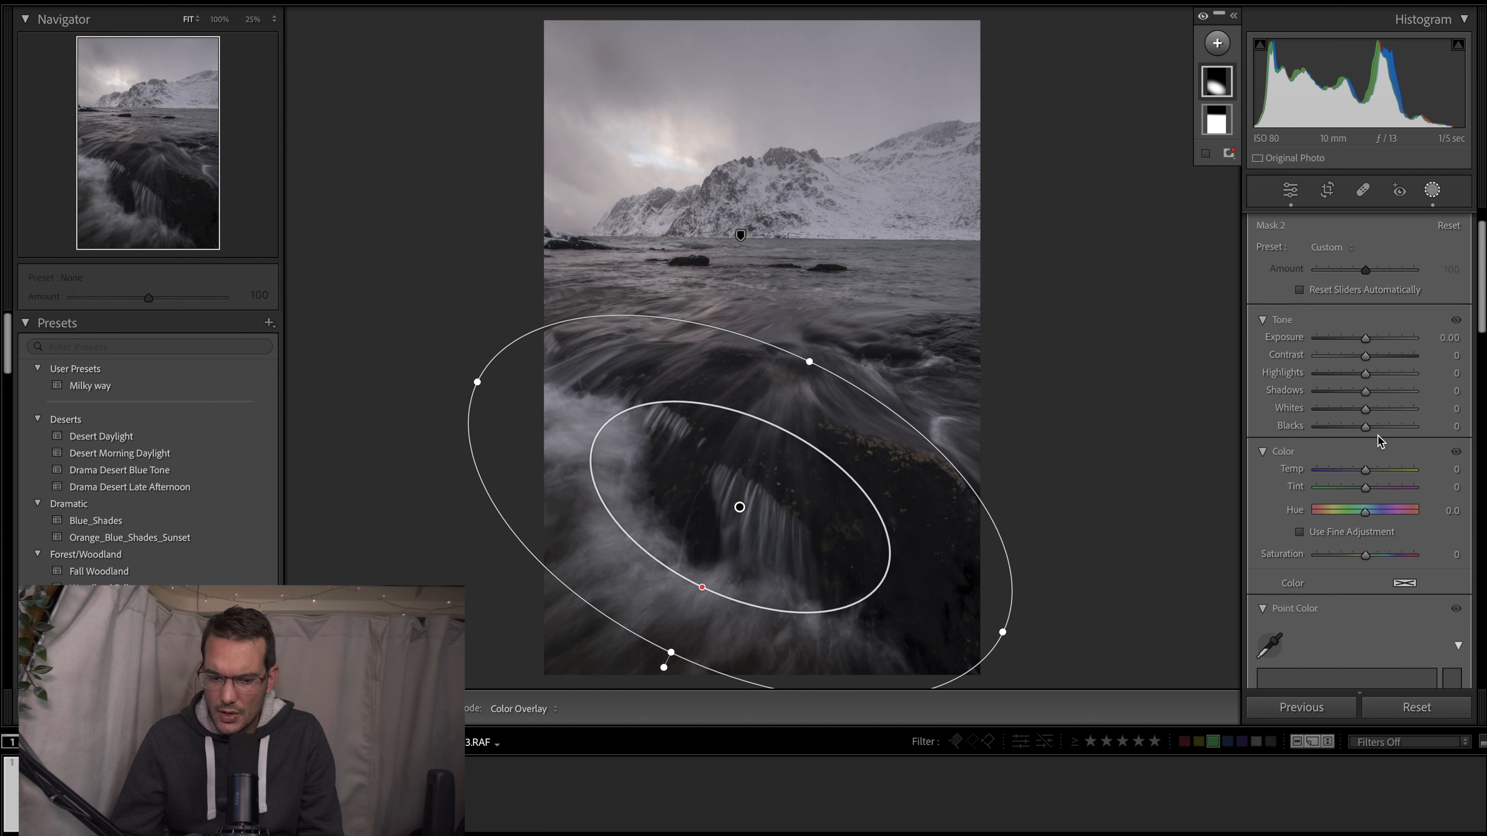
scroll(1379, 440, down, 8)
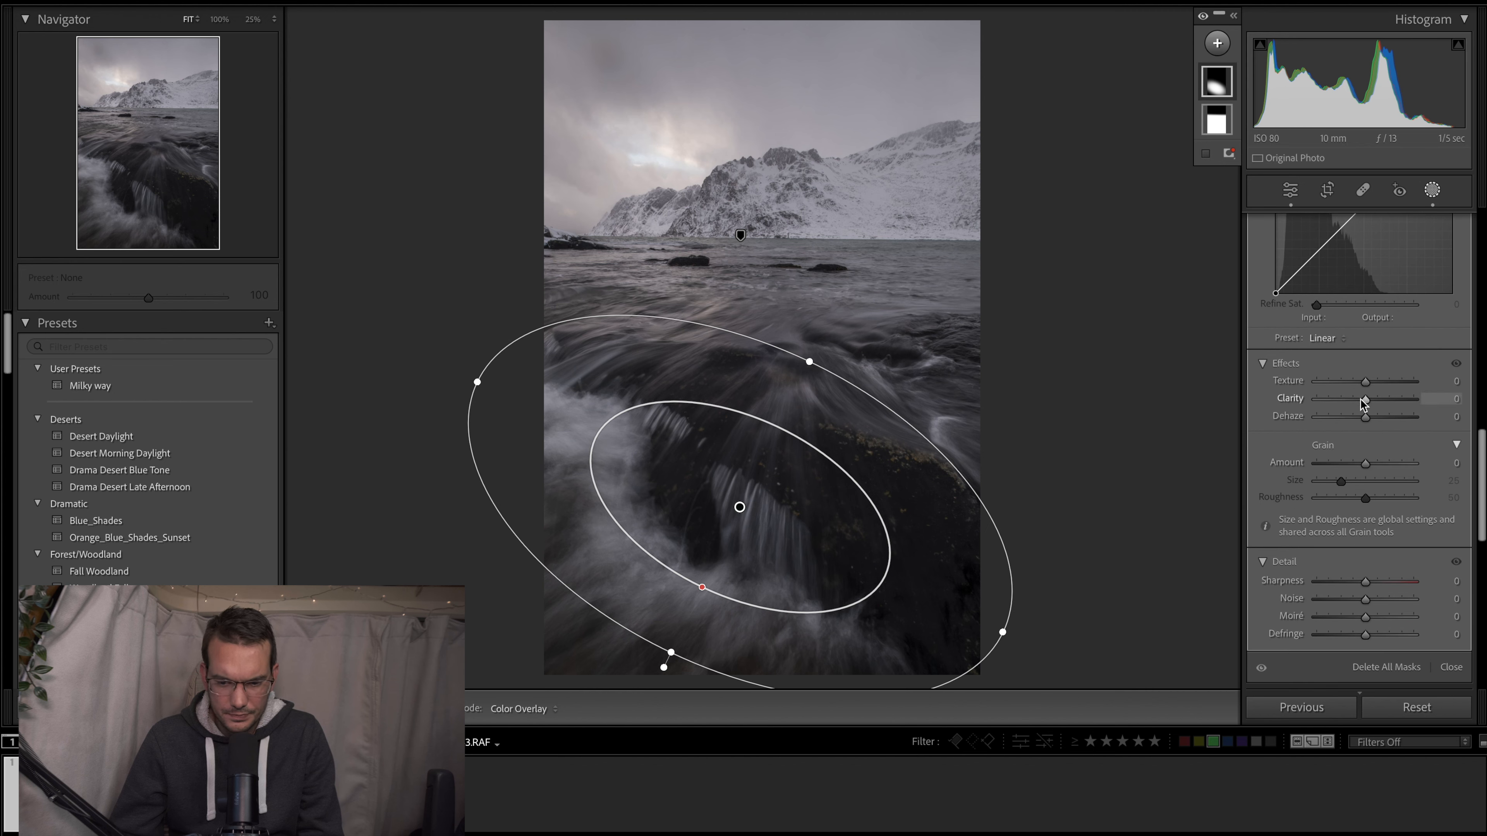
drag(1367, 403, 1383, 409)
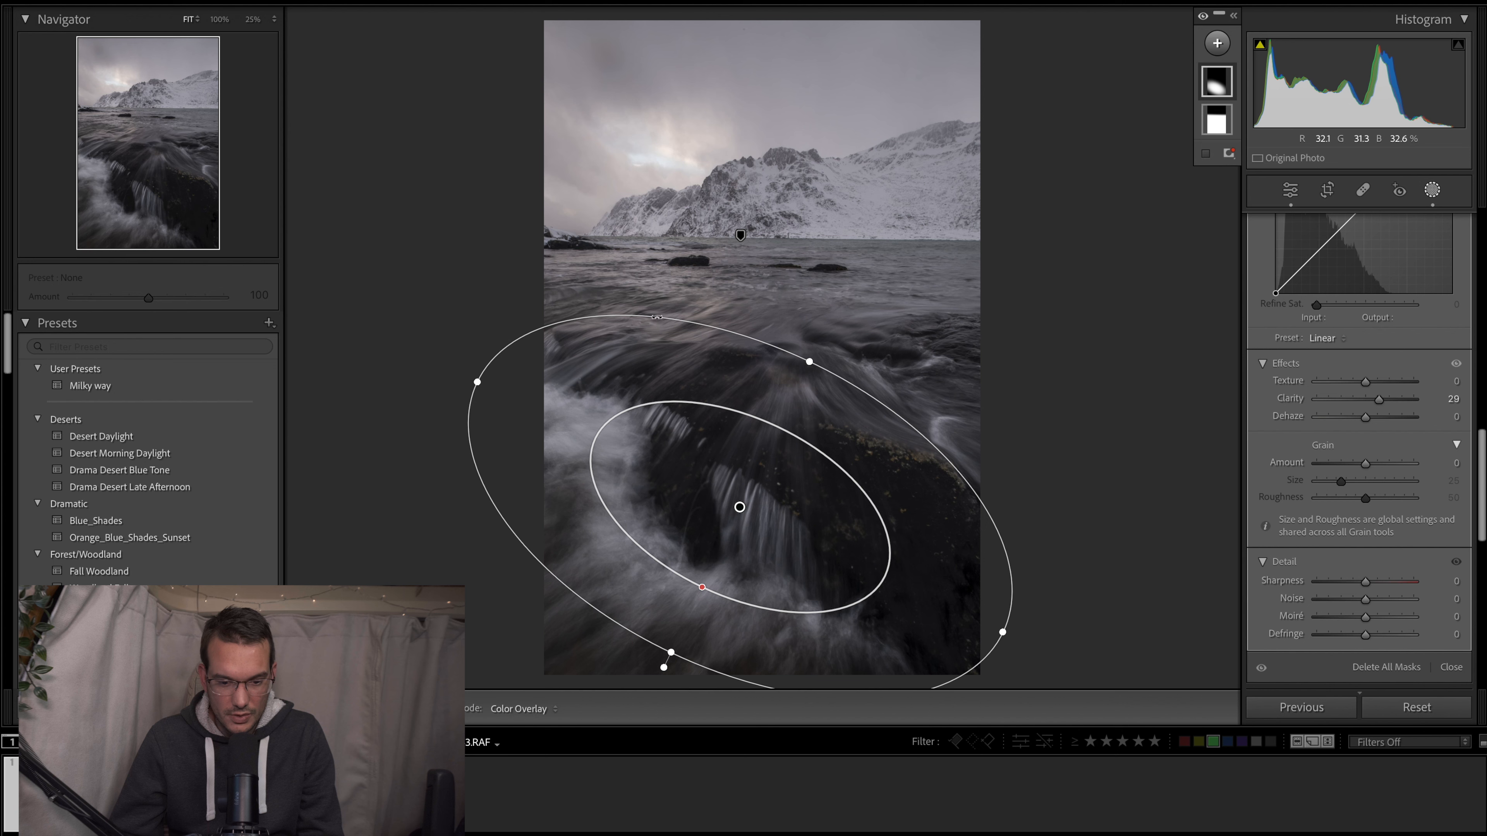
drag(808, 361, 815, 344)
drag(752, 496, 755, 504)
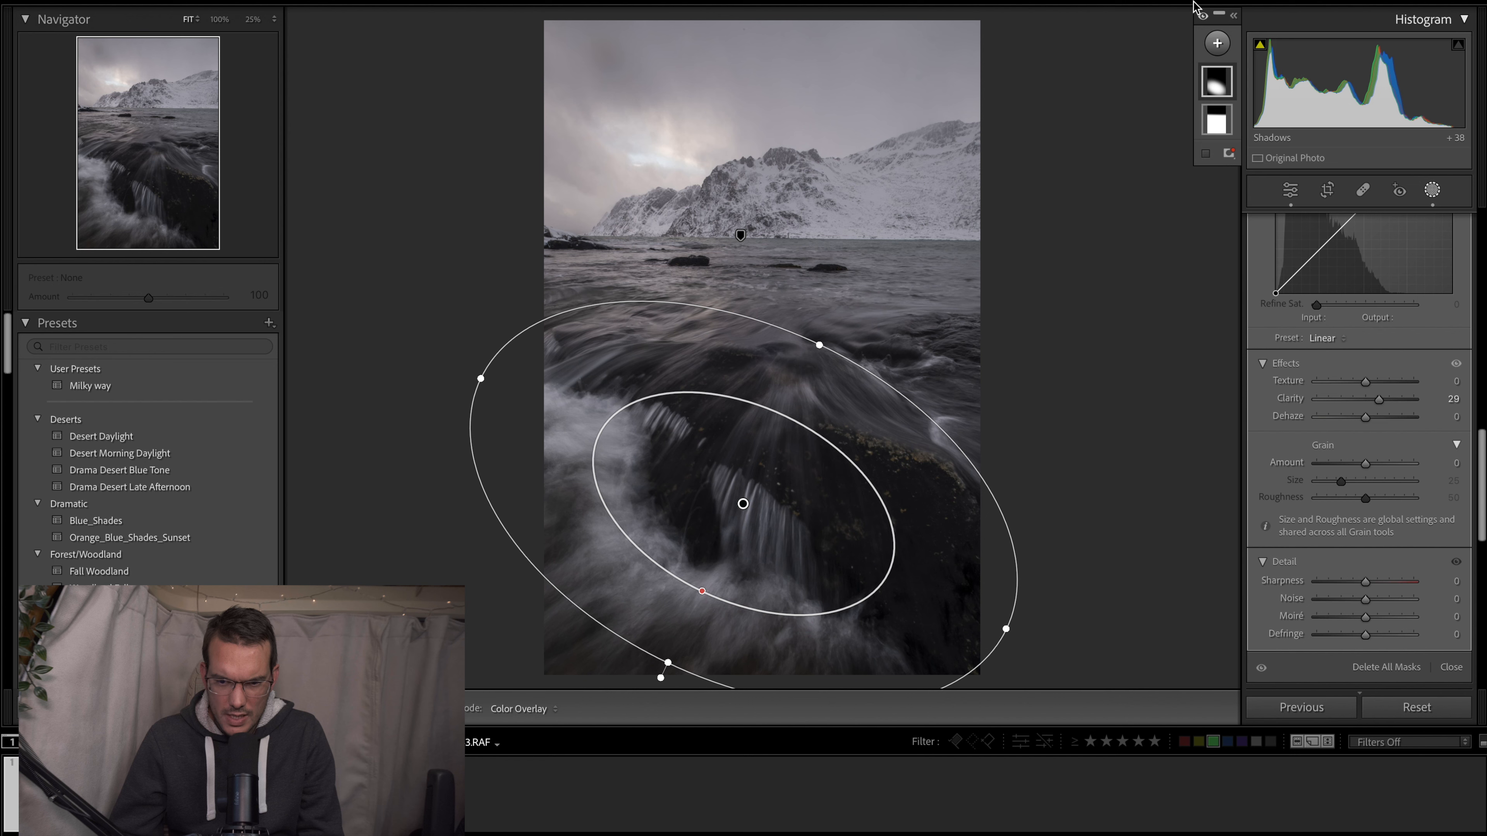
Step: Toggle all masks off and on repeatedly to compare the photo with and without the local adjustments
click(1203, 16)
click(1202, 16)
click(1202, 17)
click(1202, 17)
click(1202, 17)
click(1202, 17)
click(1203, 16)
click(1202, 16)
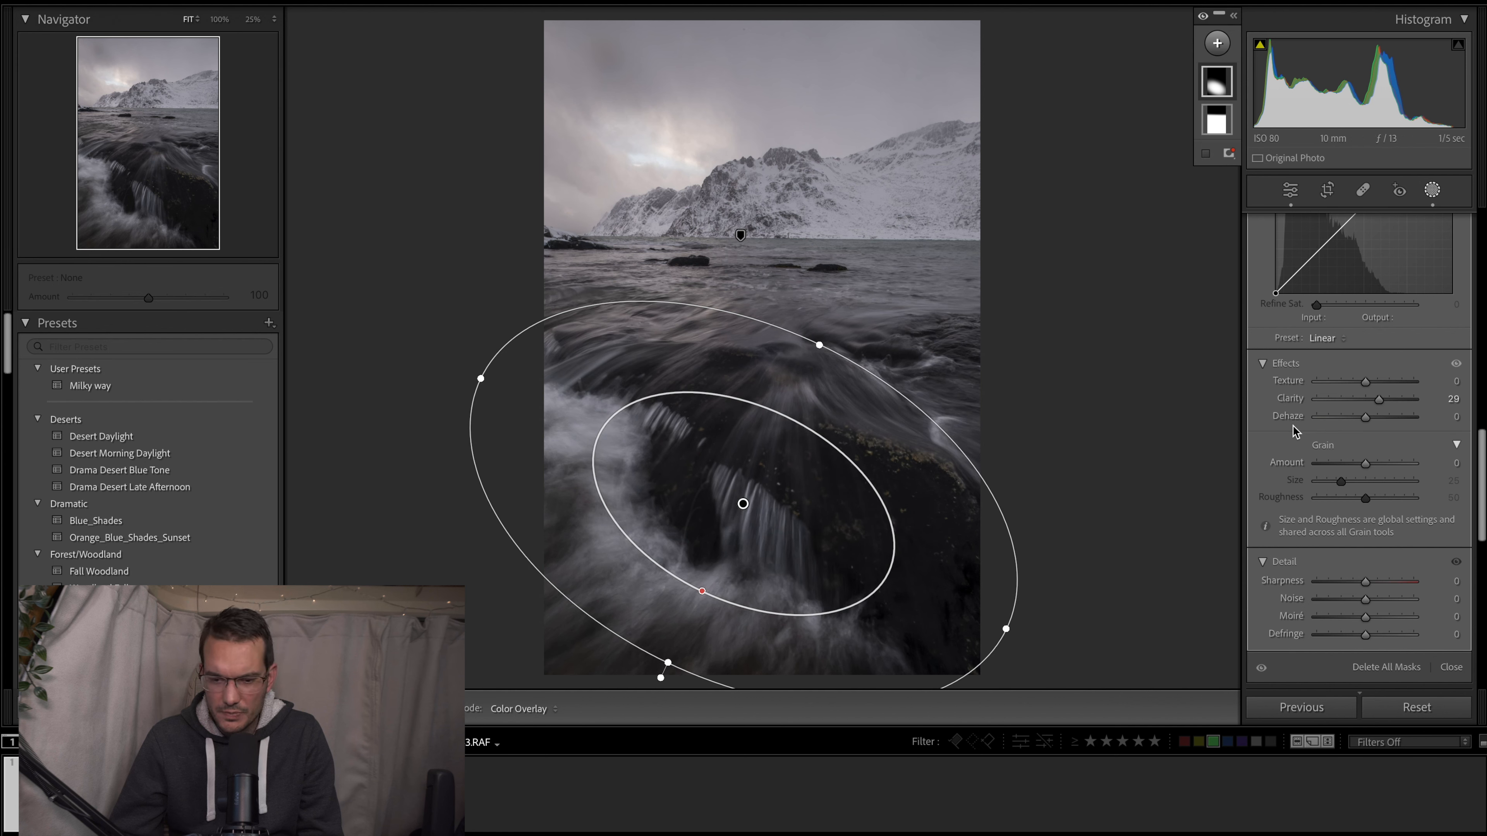
Step: Add a new mask that automatically selects the sky and preview its coverage on the photo
scroll(1293, 425, up, 6)
scroll(1293, 431, up, 8)
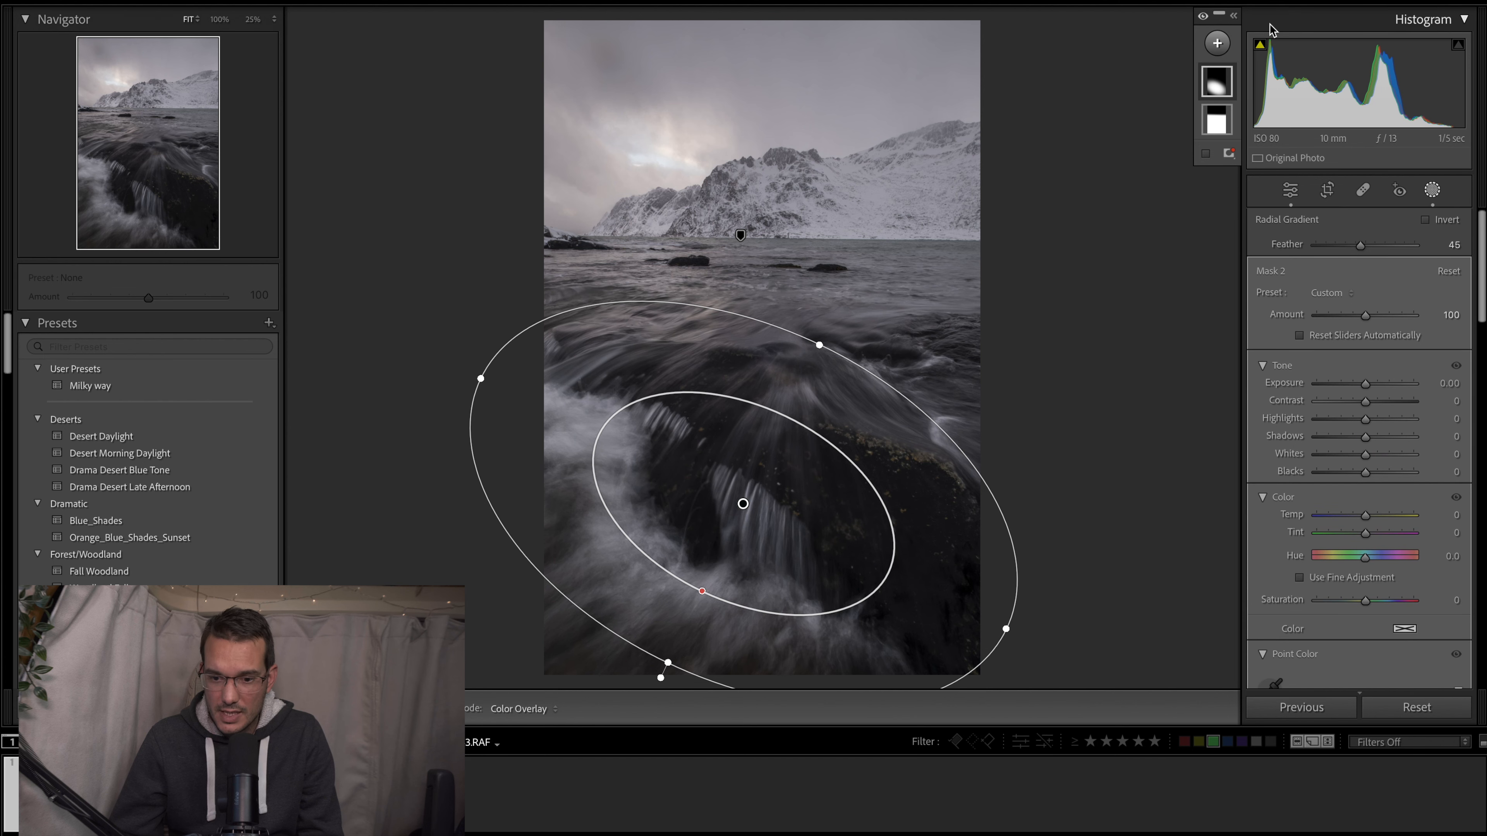
click(1218, 43)
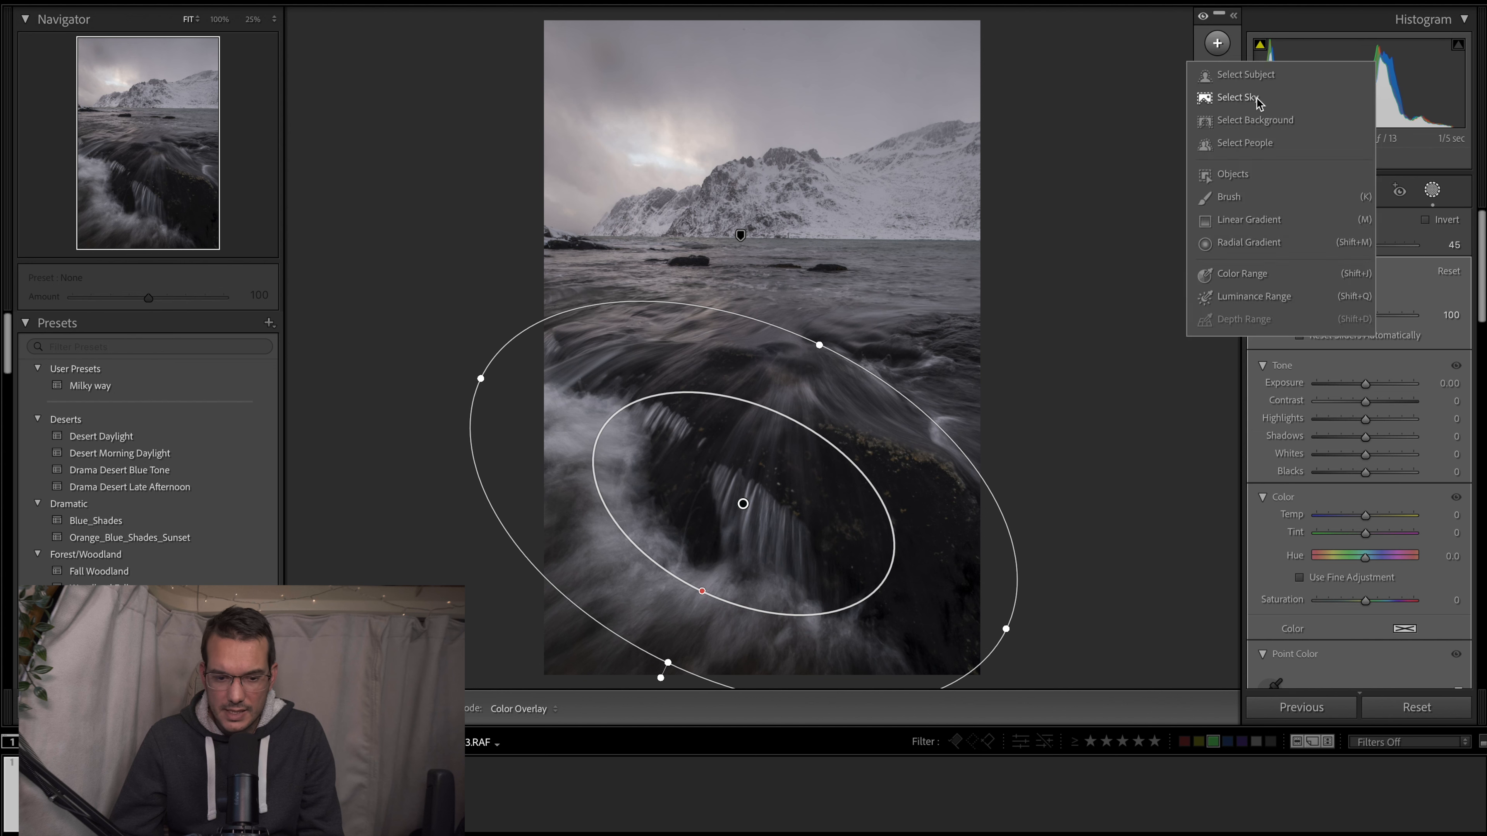
click(1238, 97)
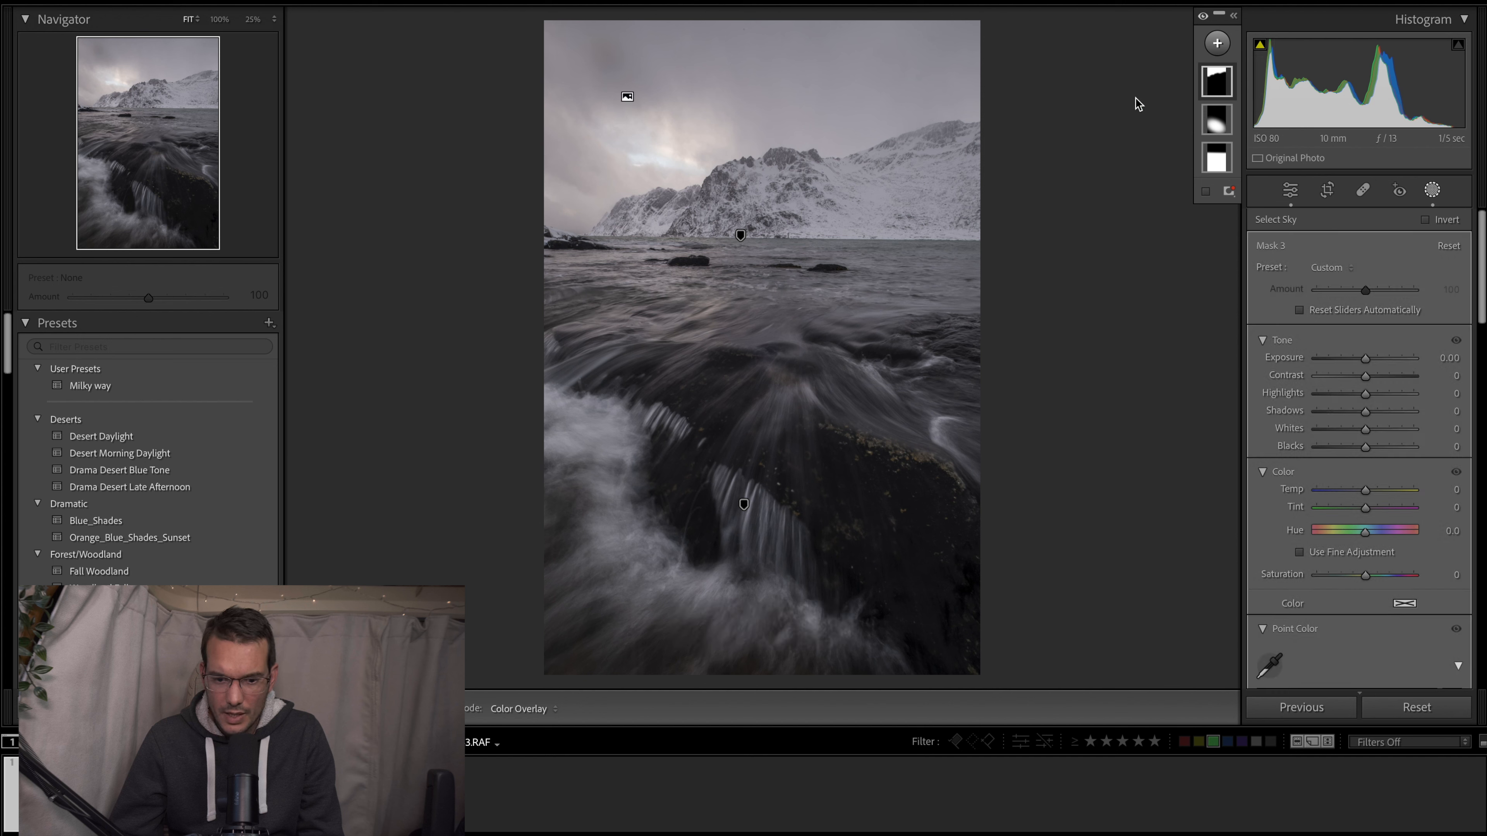
mouse_move(1213, 82)
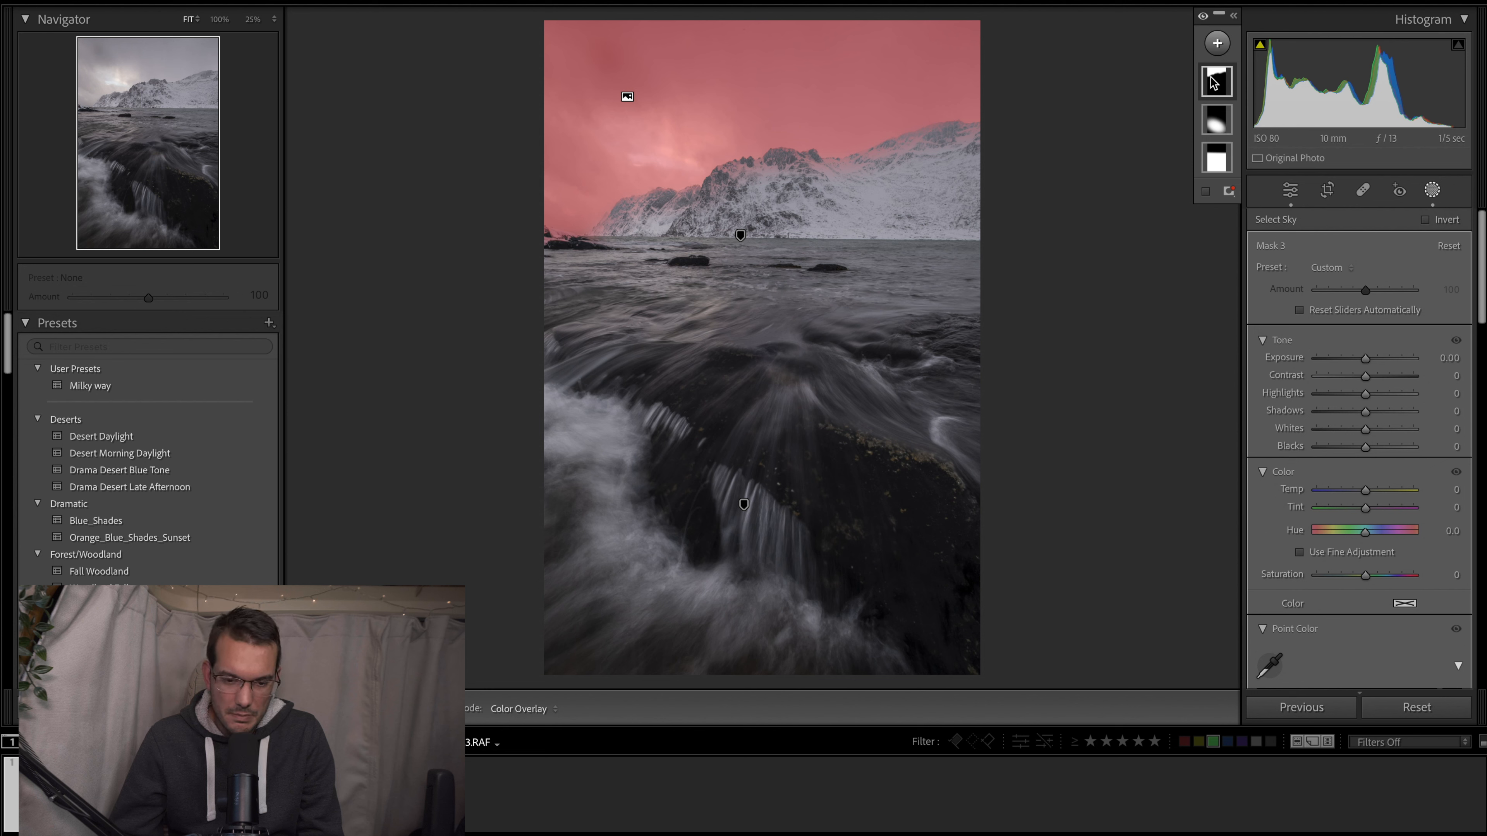
Step: Keep the mask overlay displayed and examine the sky mask's edge along the snowy mountain ridge up close
click(1206, 190)
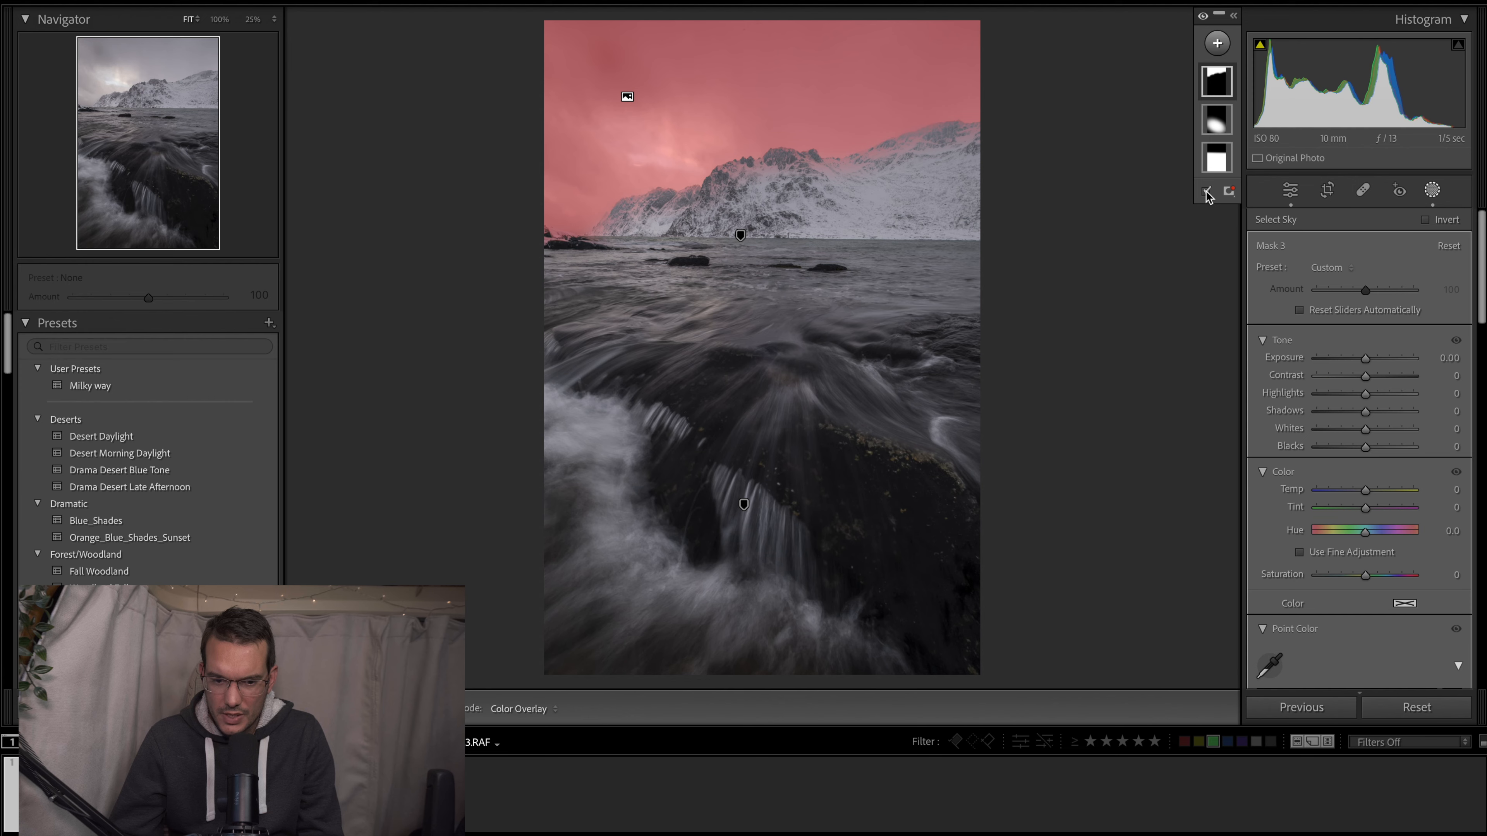
key(ctrl+equal)
key(ctrl+equal)
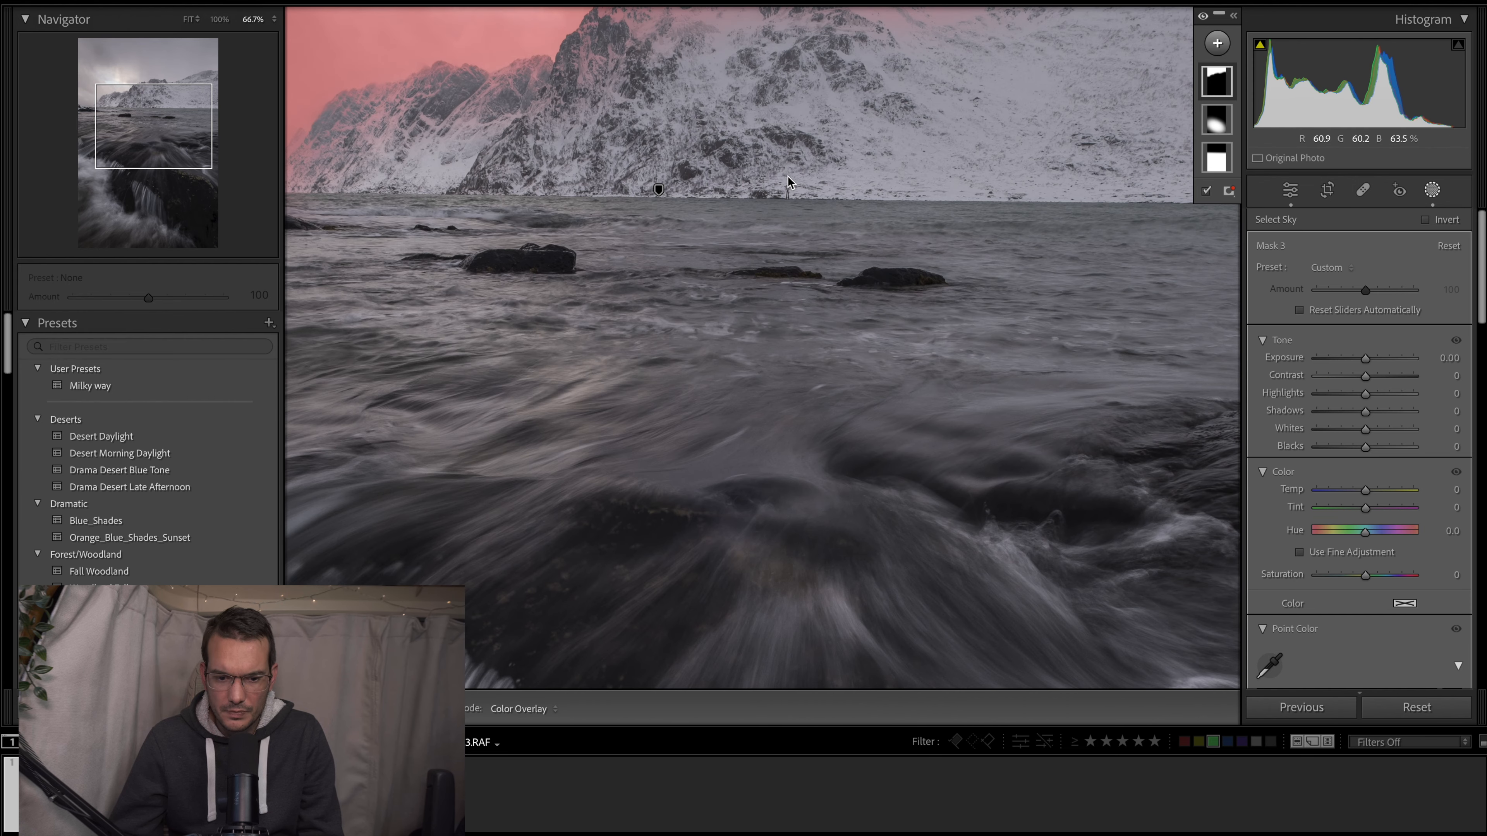
scroll(787, 178, up, 5)
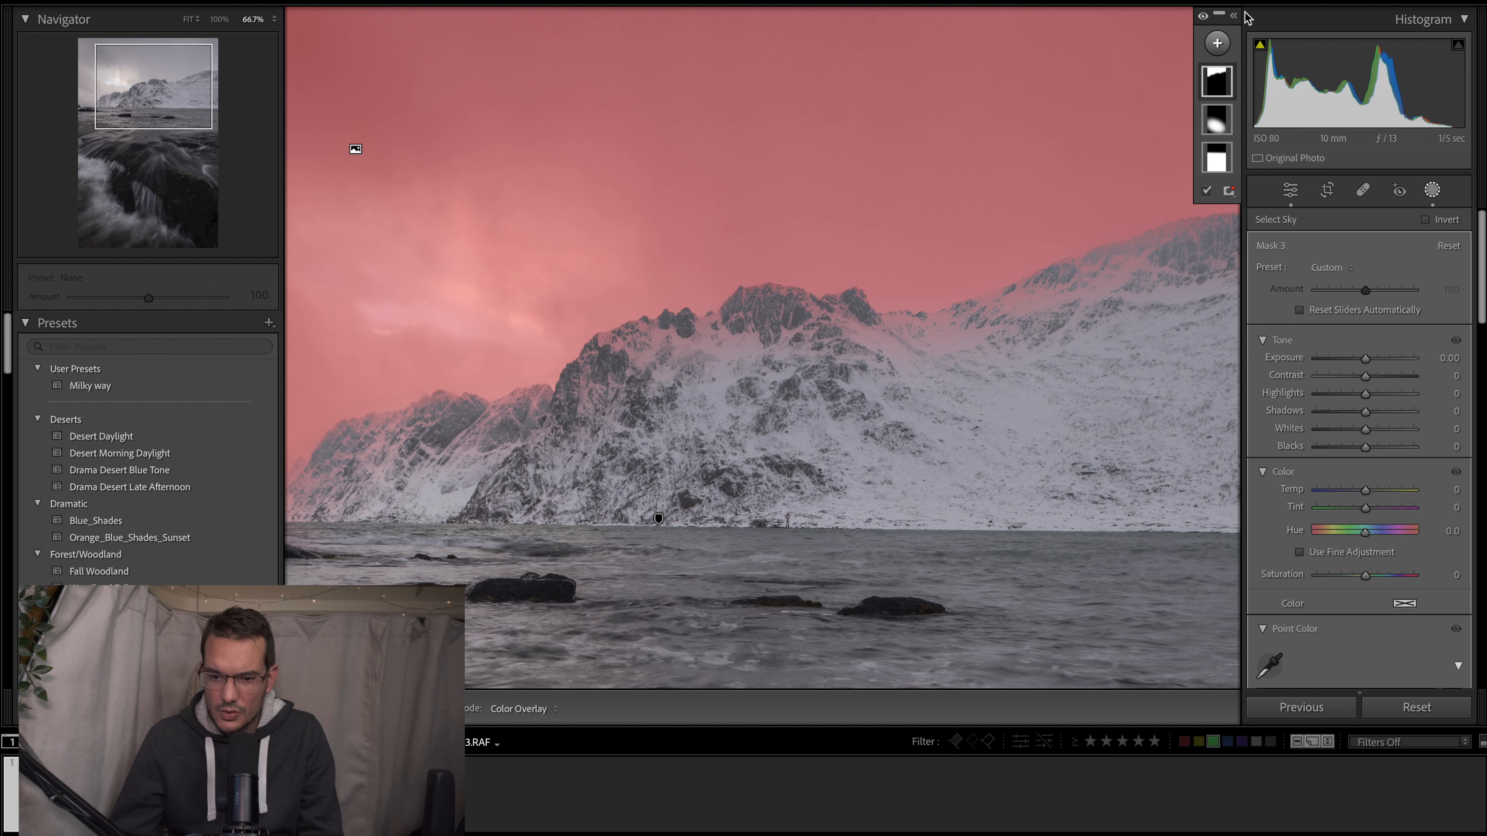
key(ctrl+minus)
key(ctrl+minus)
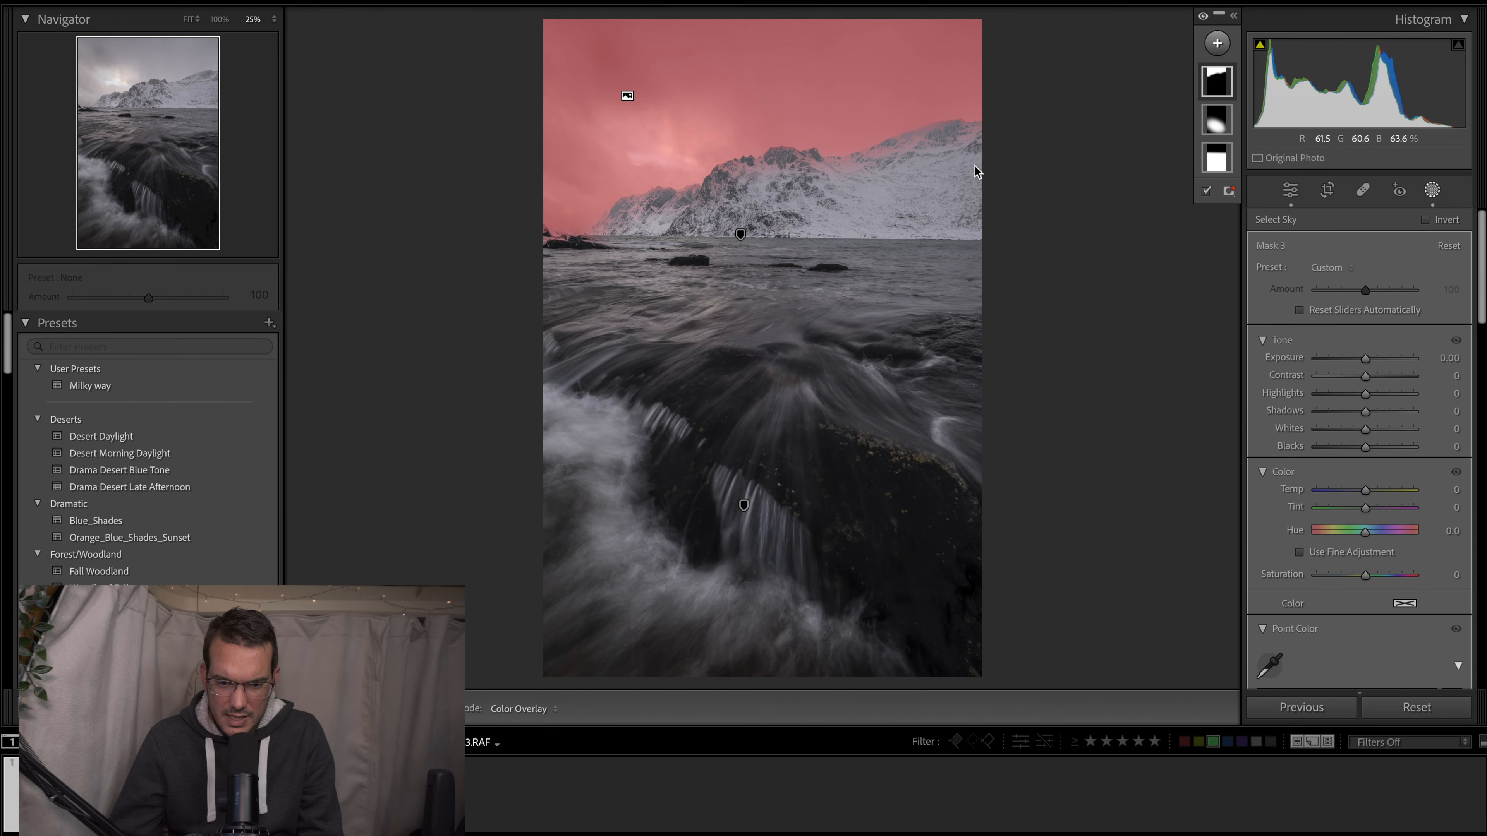
Step: Intersect the sky mask with a slightly tilted linear gradient running from the middle of the sky down to the waterline
right_click(1218, 79)
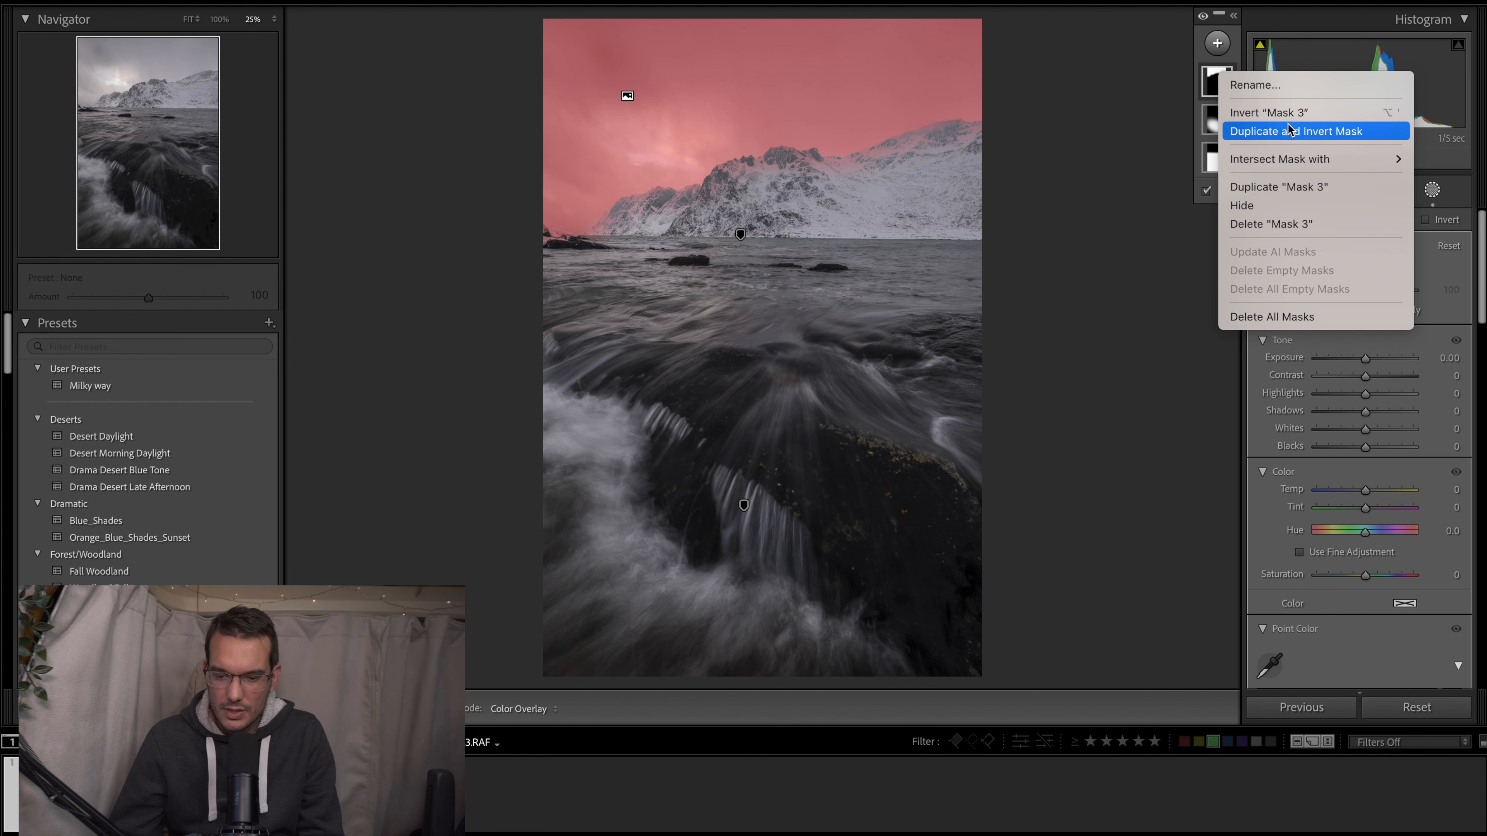
mouse_move(1291, 160)
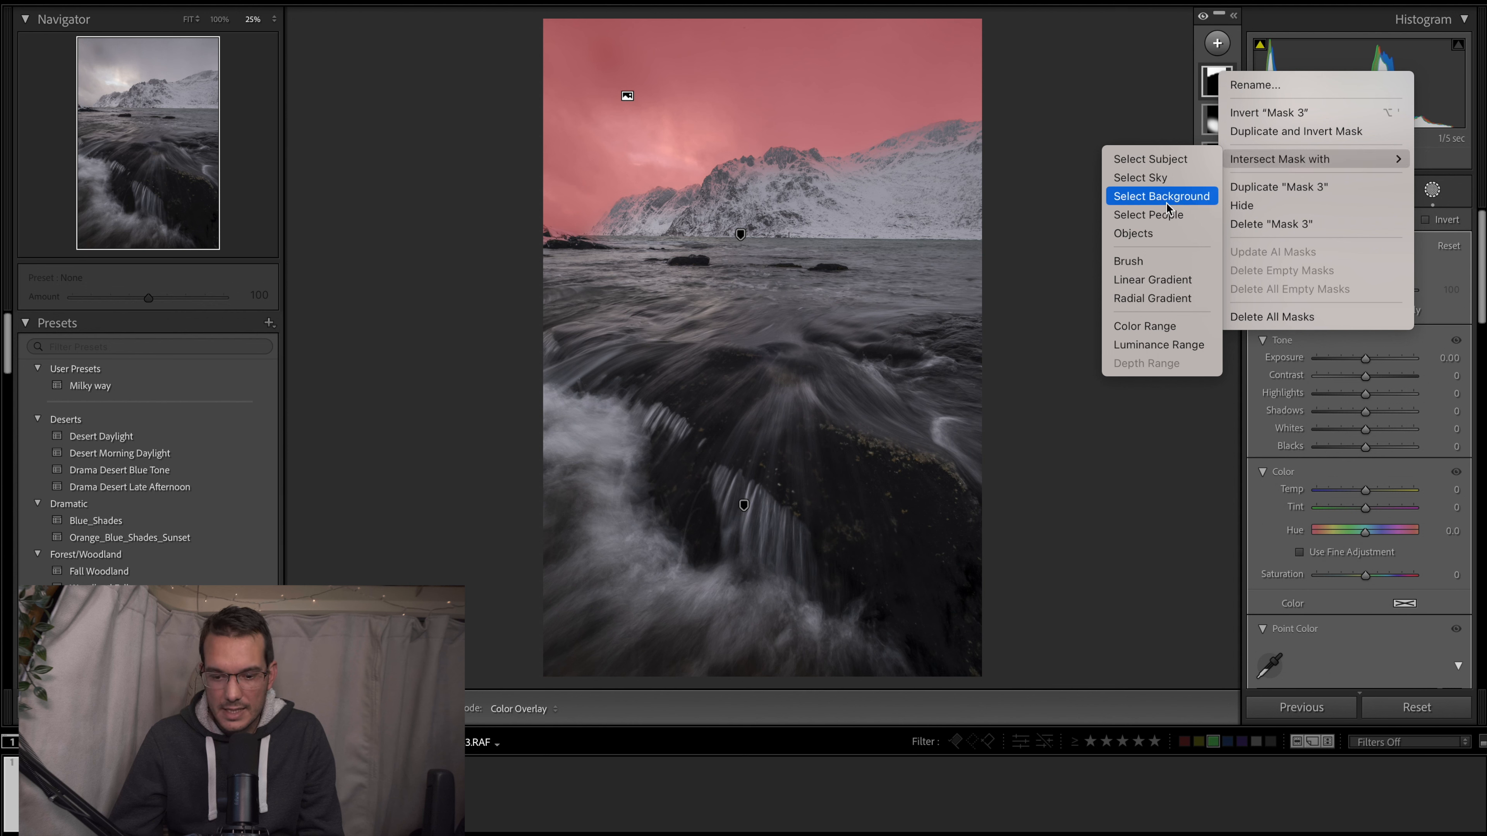
click(1152, 280)
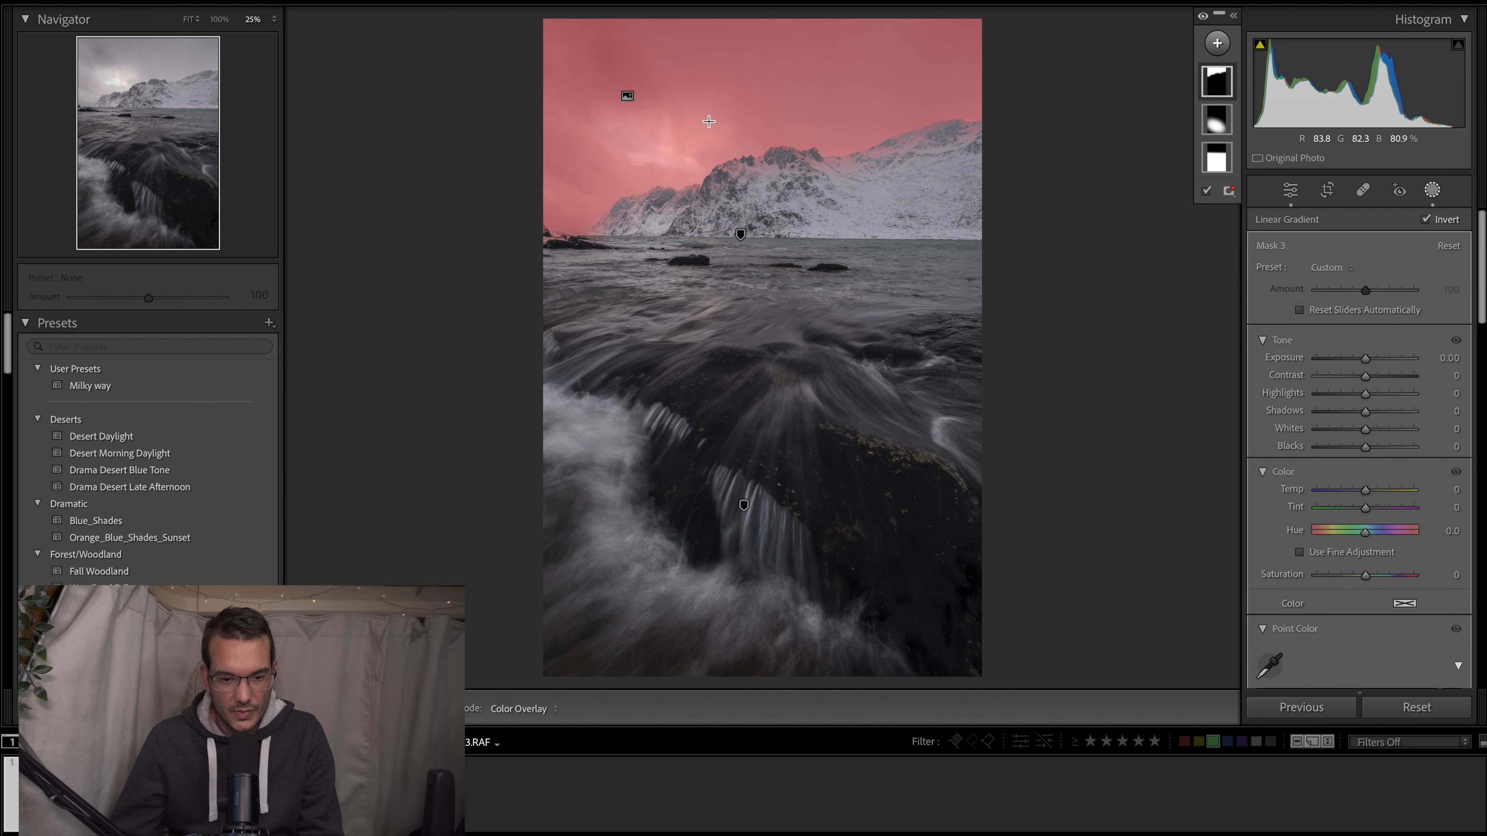
drag(737, 107, 760, 238)
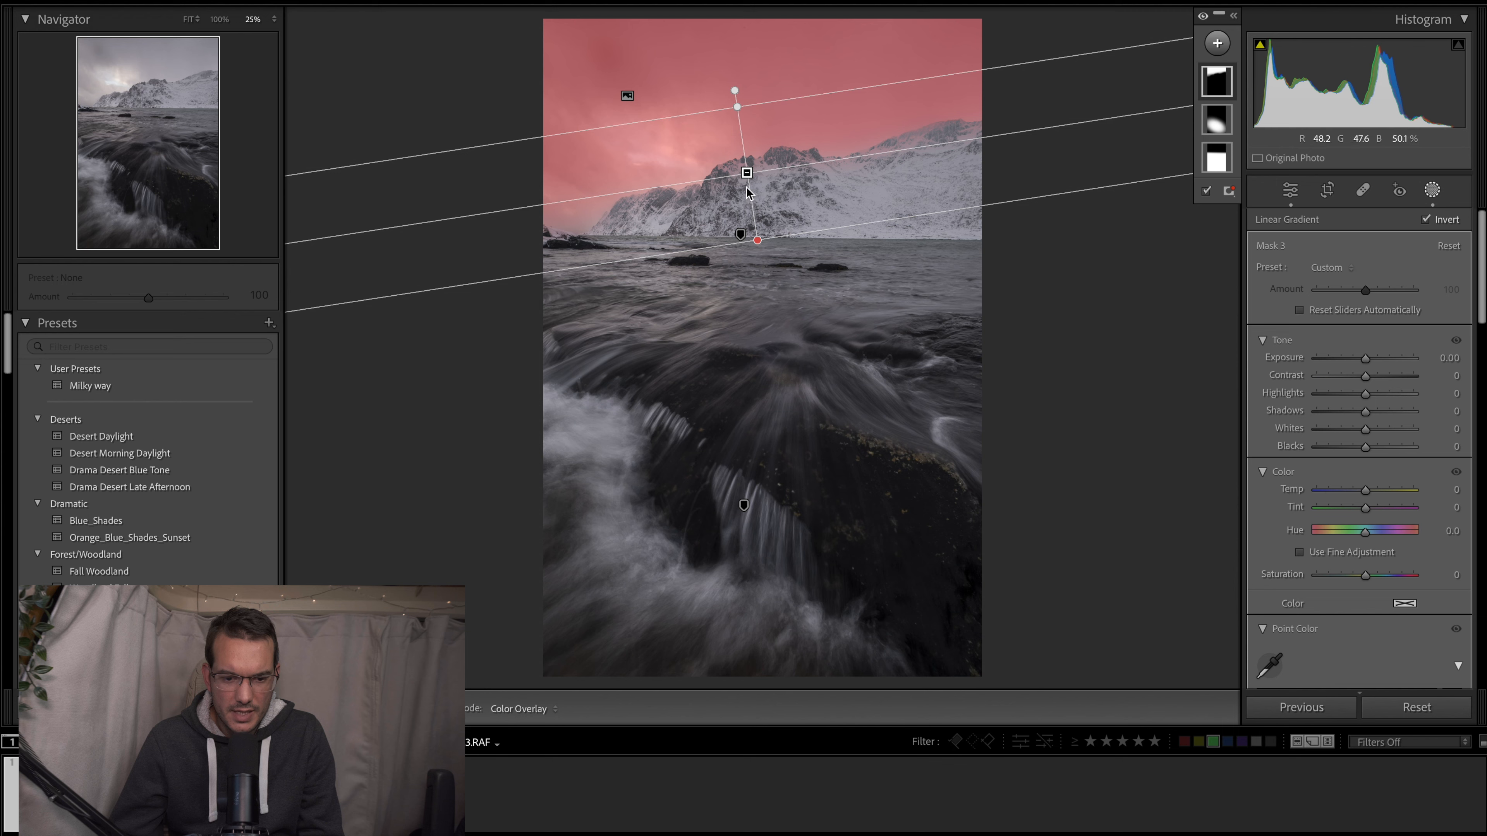
Step: Shift the intersecting linear gradient higher so it fades from the upper sky to just above the waterline, and slightly widen its transition
mouse_move(730, 144)
mouse_down()
mouse_move(753, 138)
mouse_move(743, 170)
mouse_up()
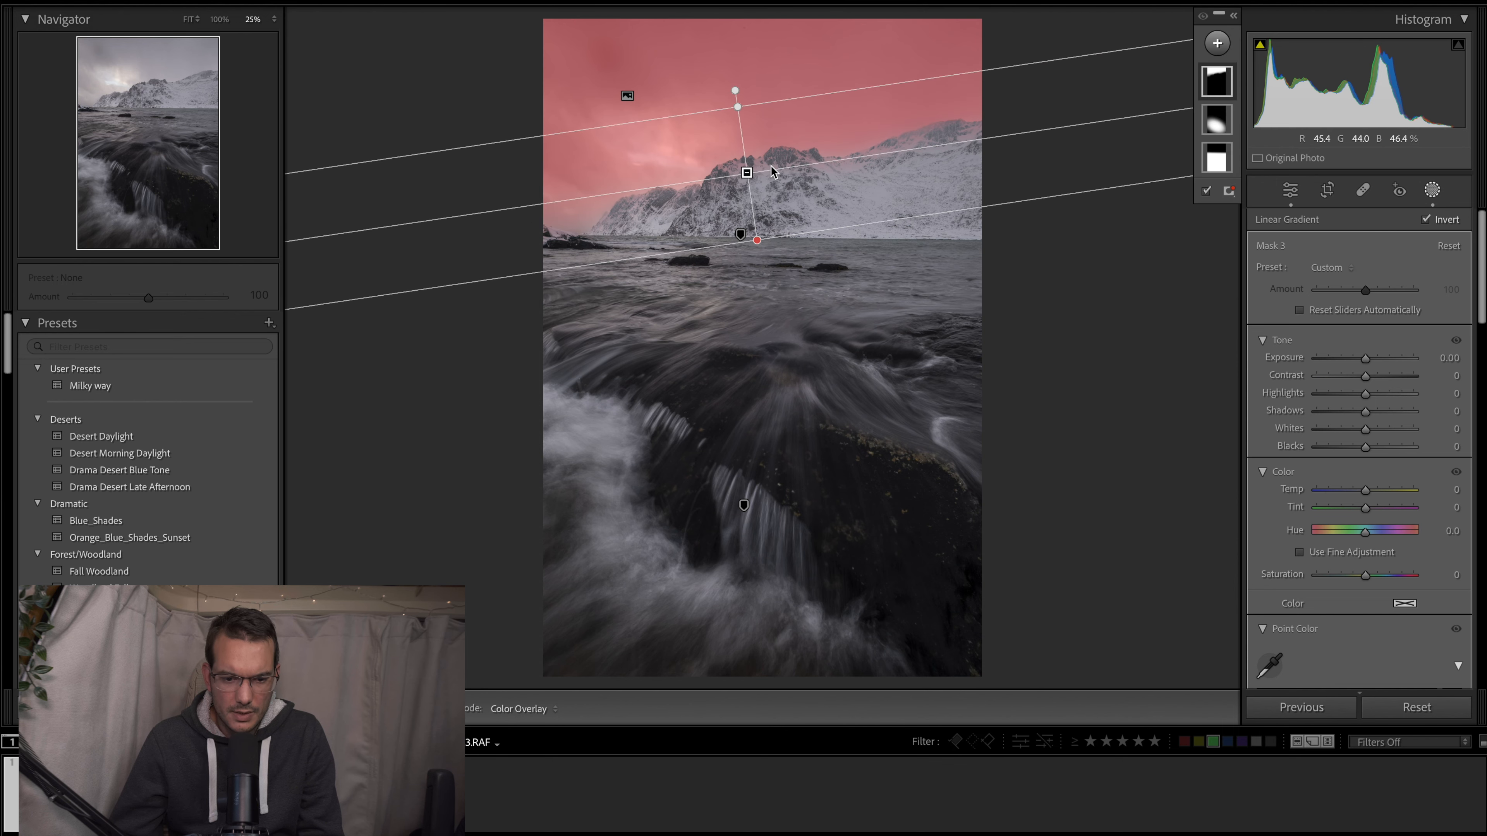
drag(748, 171, 742, 140)
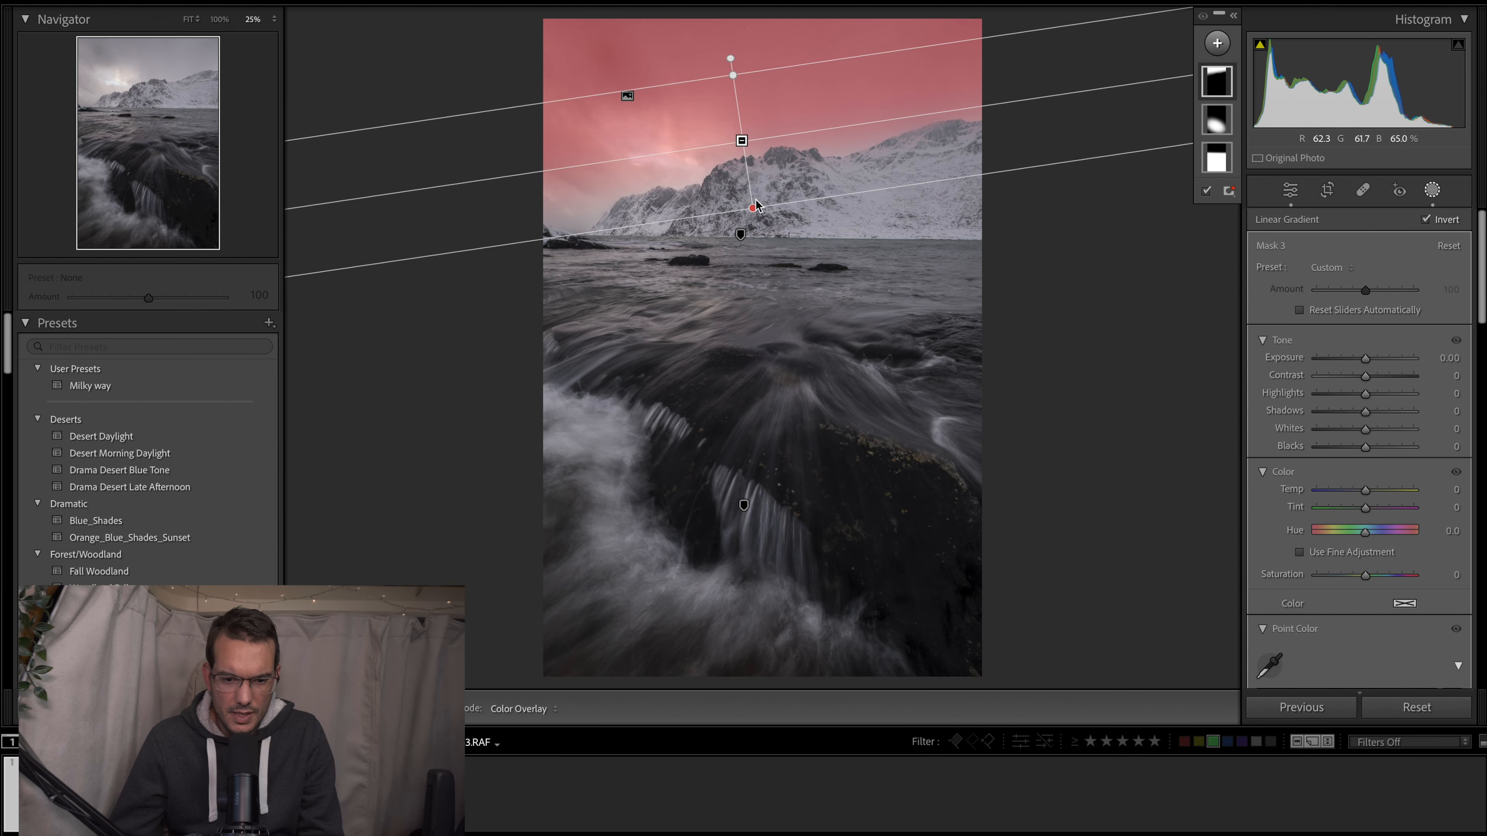
drag(754, 210, 753, 215)
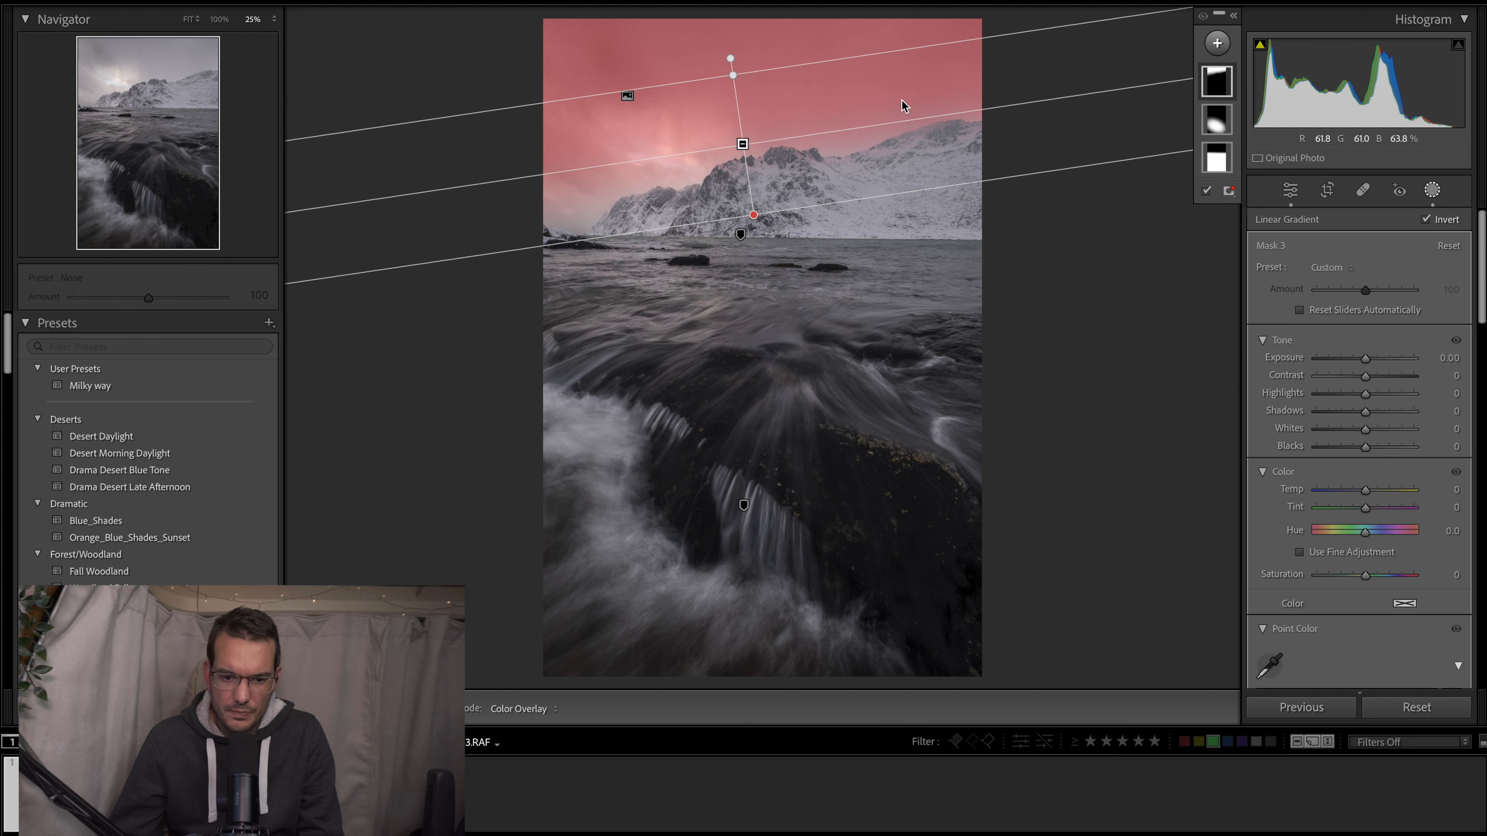
drag(743, 144, 740, 141)
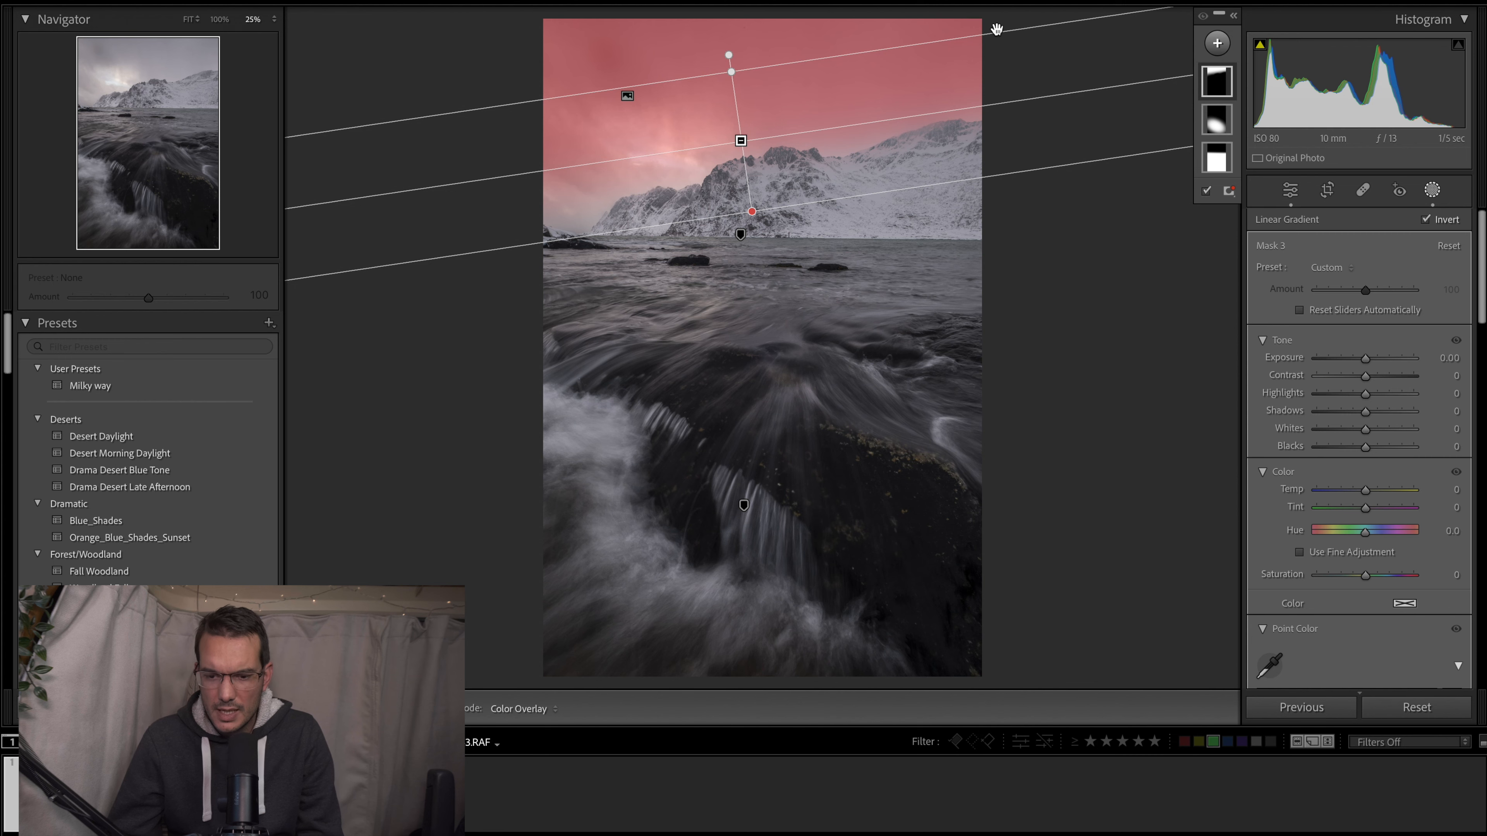